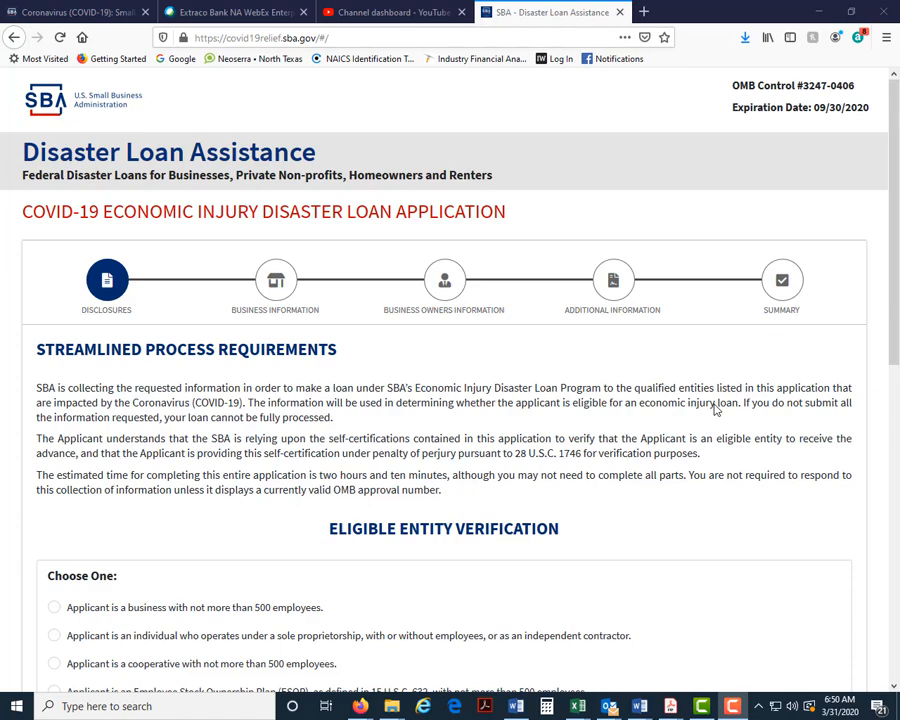
# Declare the applicant a private non-profit organization
pyautogui.scroll(-1, 874, 552)
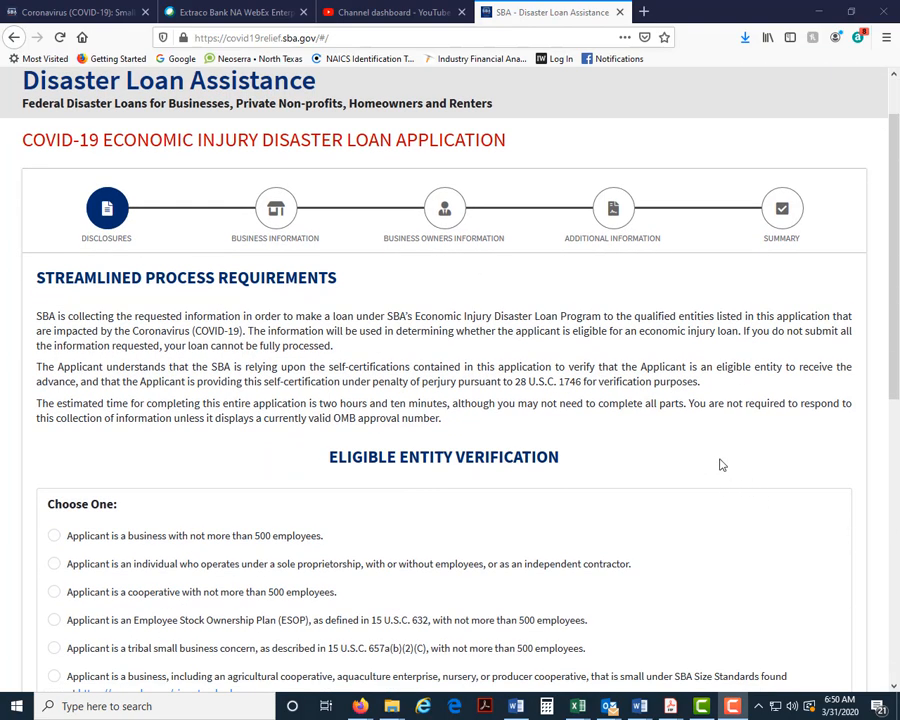
pyautogui.scroll(-3, 720, 440)
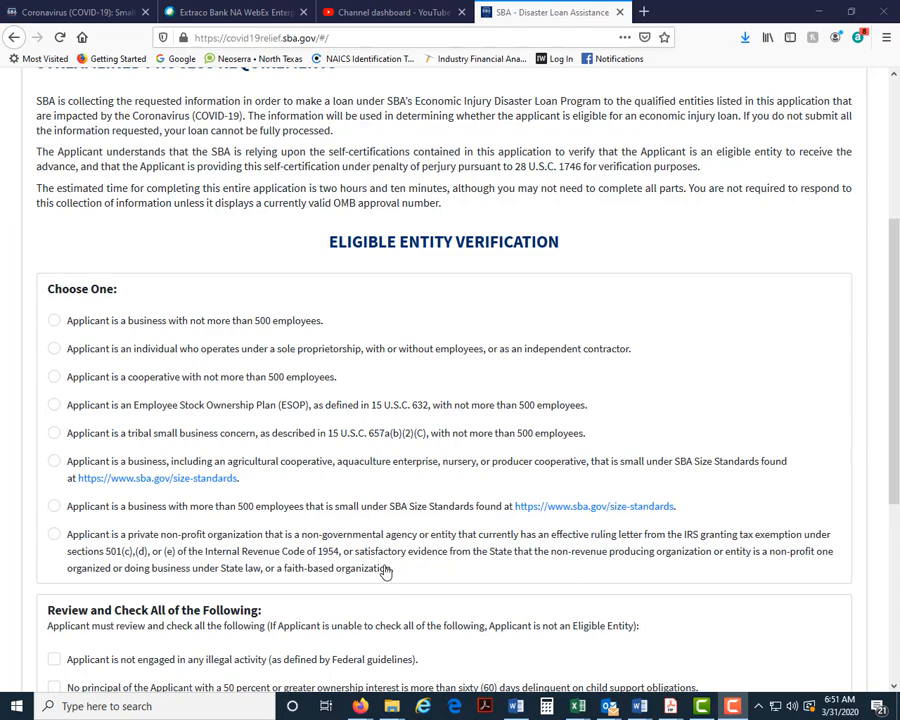
pyautogui.click(54, 534)
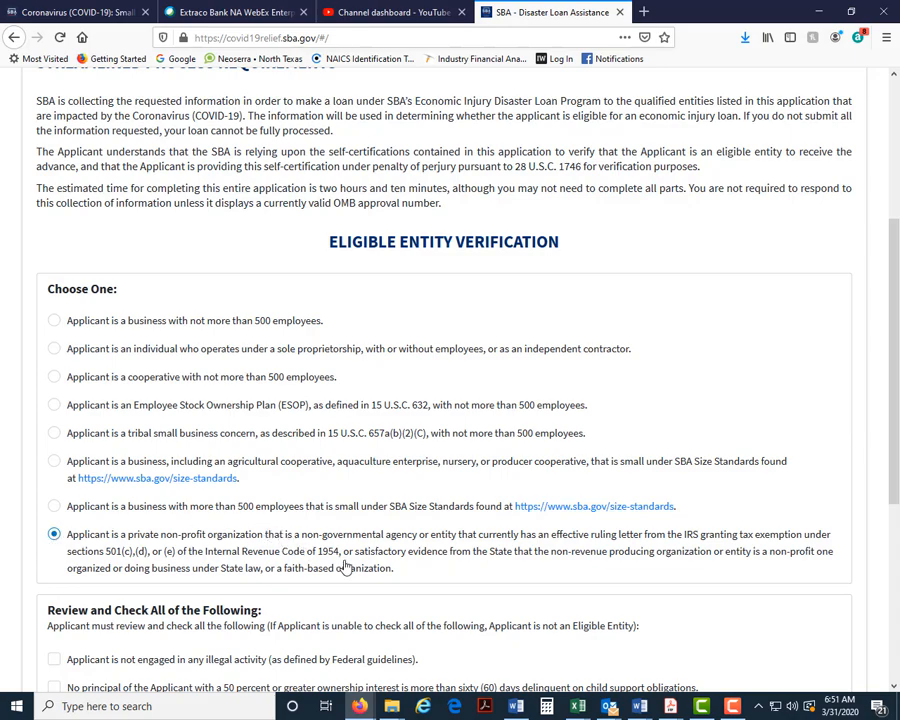
# Check all seven eligibility certifications, from illegal activity through not being a government entity
pyautogui.scroll(-3, 372, 537)
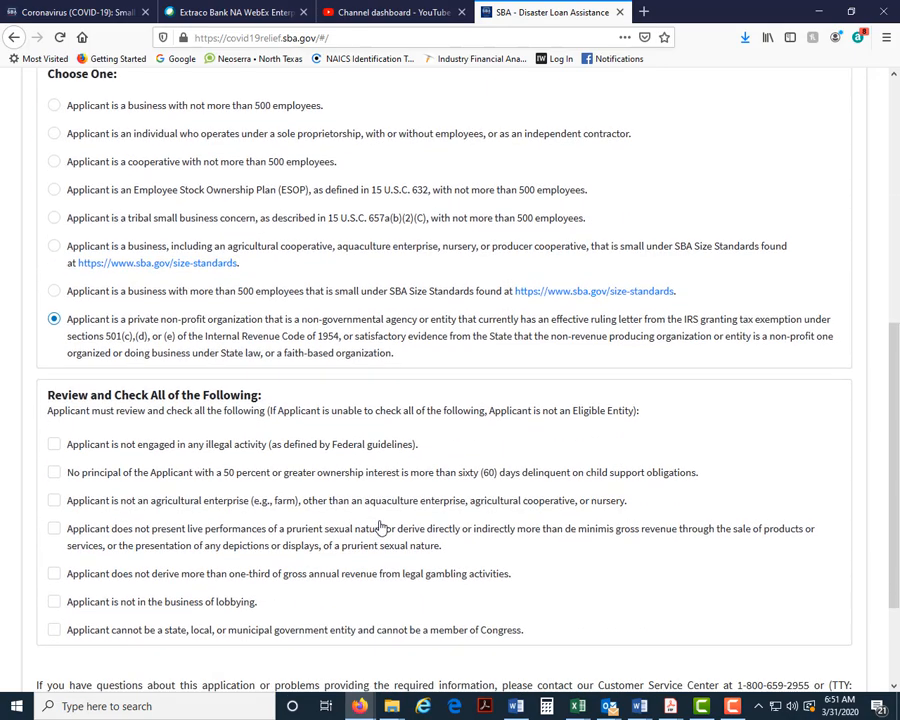
pyautogui.scroll(-1, 380, 524)
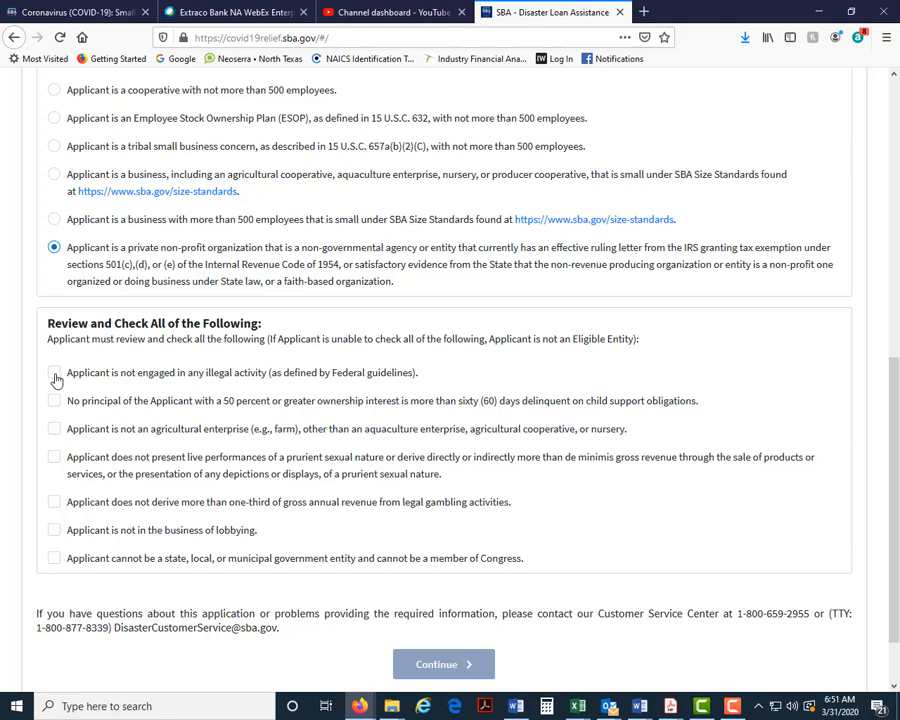
pyautogui.click(56, 378)
pyautogui.click(54, 404)
pyautogui.click(55, 430)
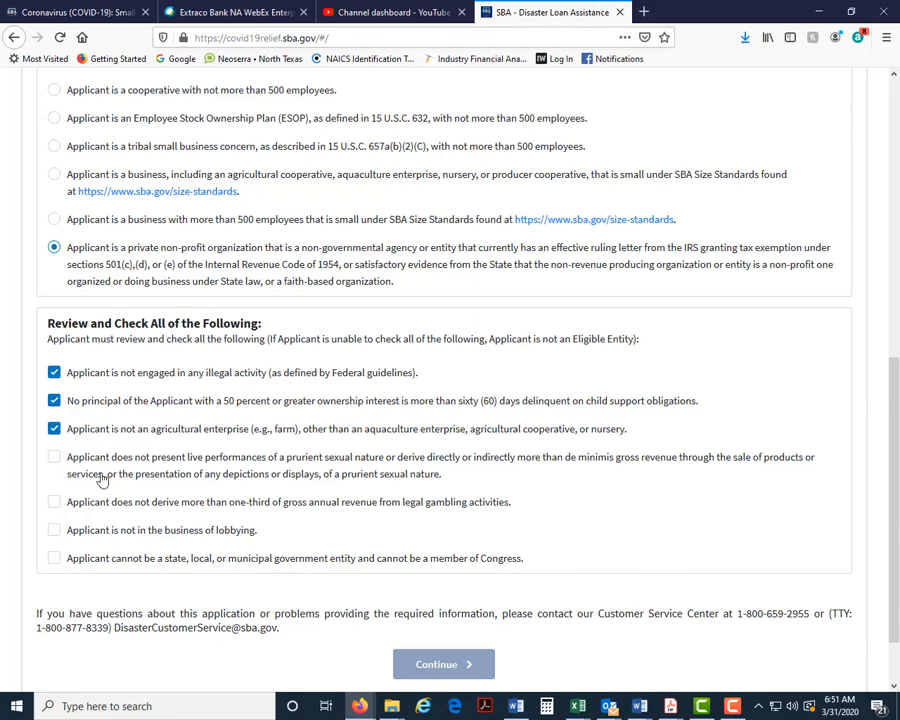
pyautogui.scroll(-1, 325, 440)
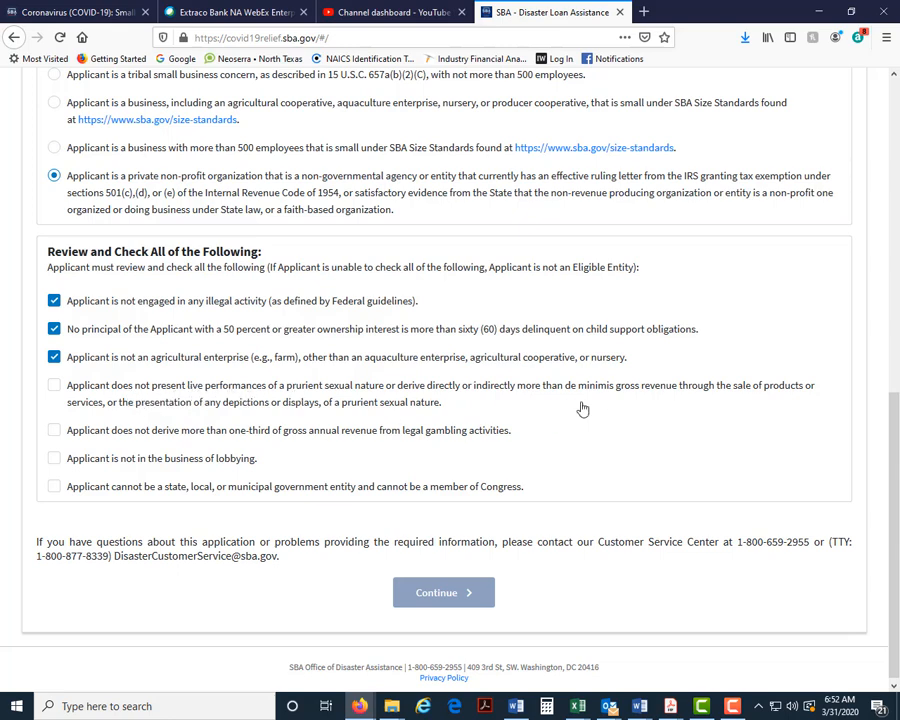
pyautogui.click(54, 386)
pyautogui.click(55, 430)
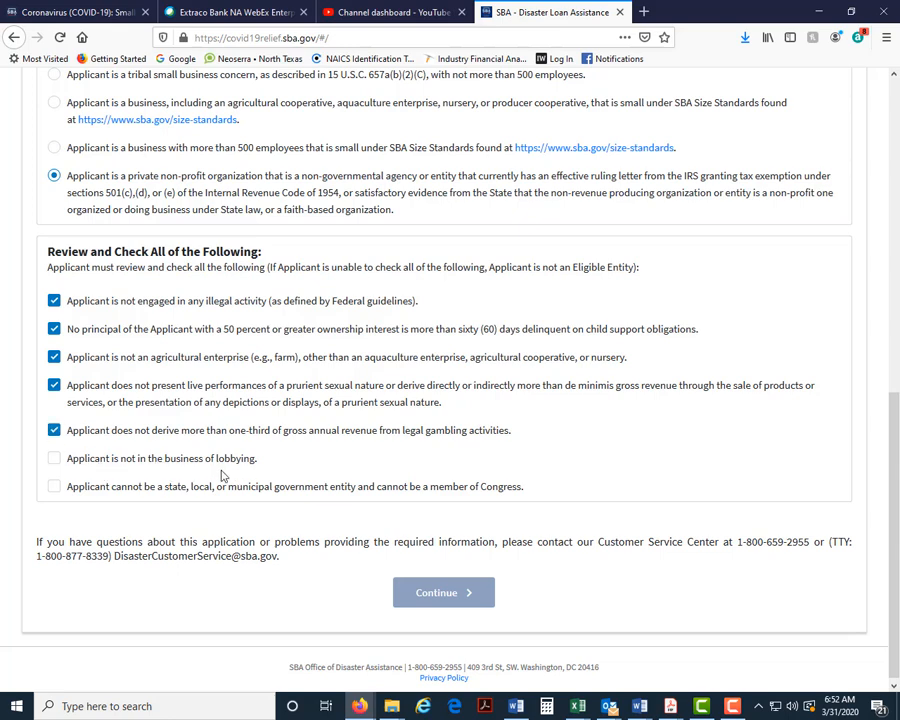
pyautogui.click(53, 458)
pyautogui.click(55, 488)
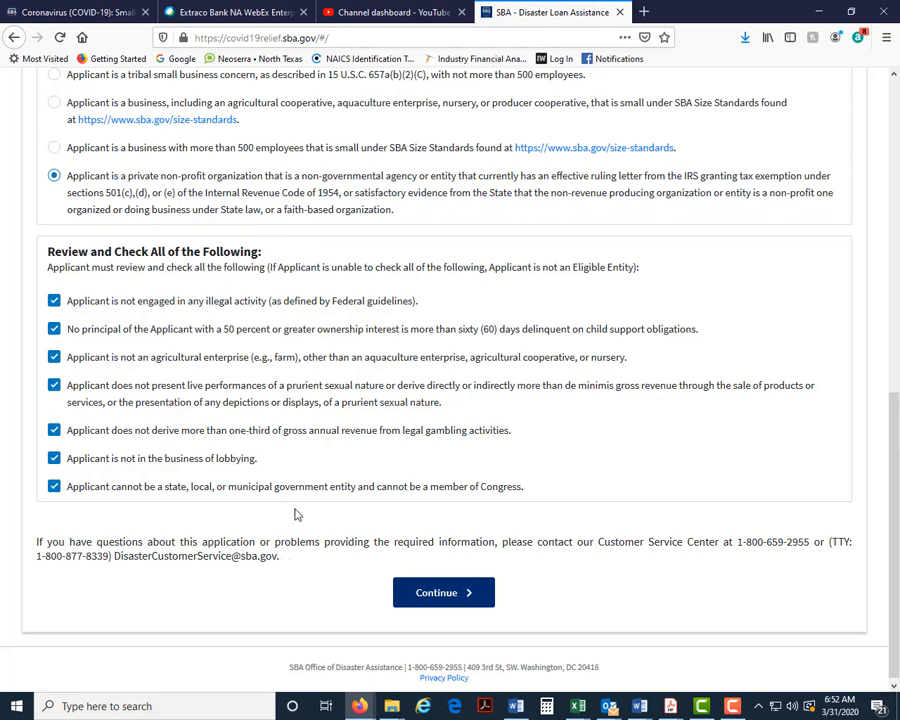
# Continue to Business Information and enter 'Good works' as the legal and trade names
pyautogui.click(443, 593)
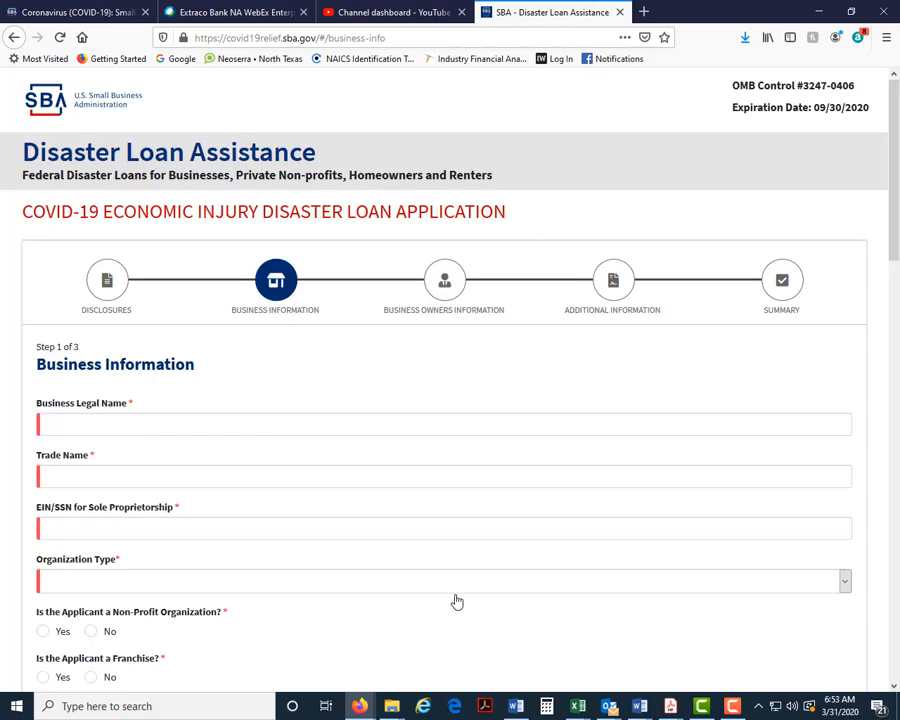
pyautogui.click(94, 427)
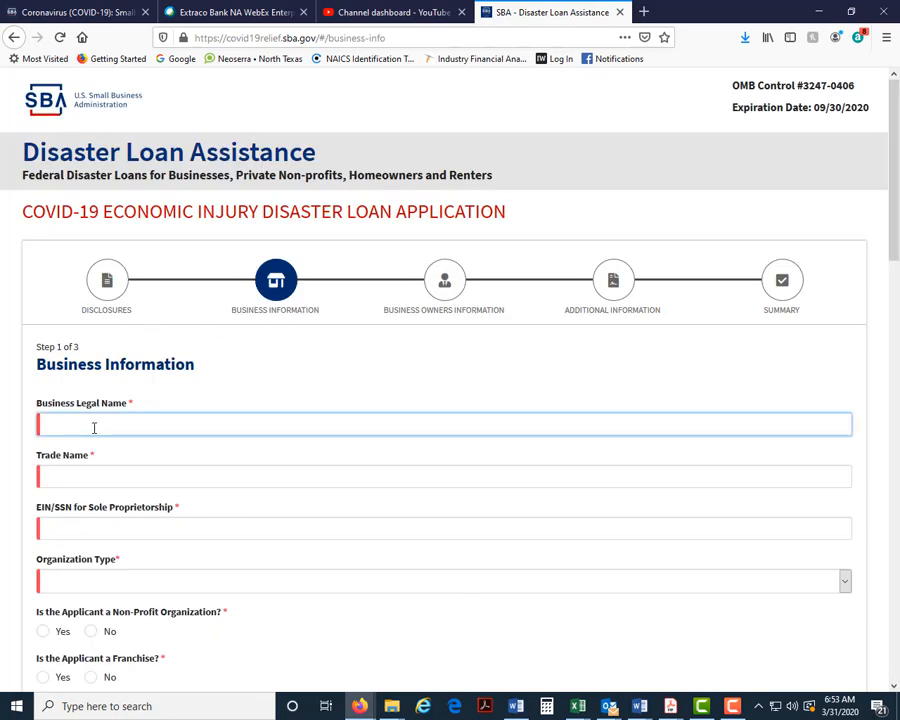
pyautogui.write('G')
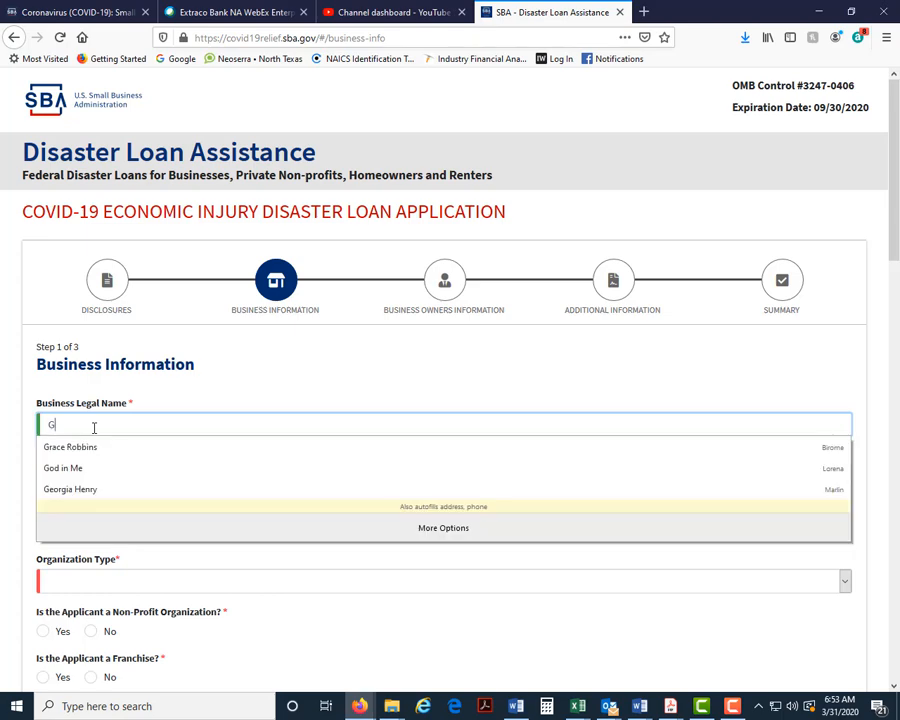
pyautogui.write('ood wo')
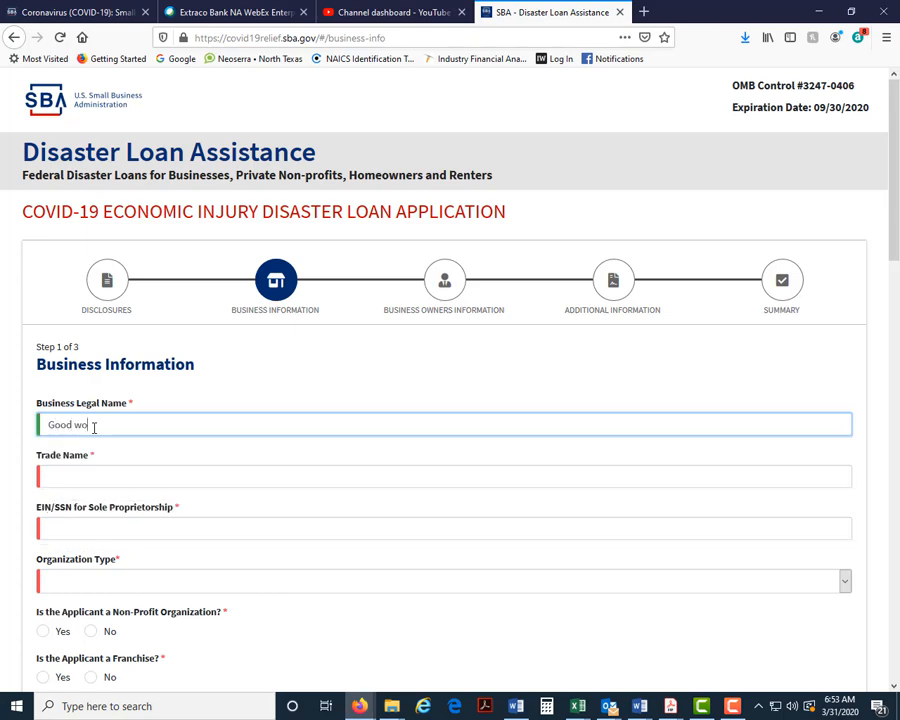
pyautogui.write('rks')
pyautogui.click(88, 478)
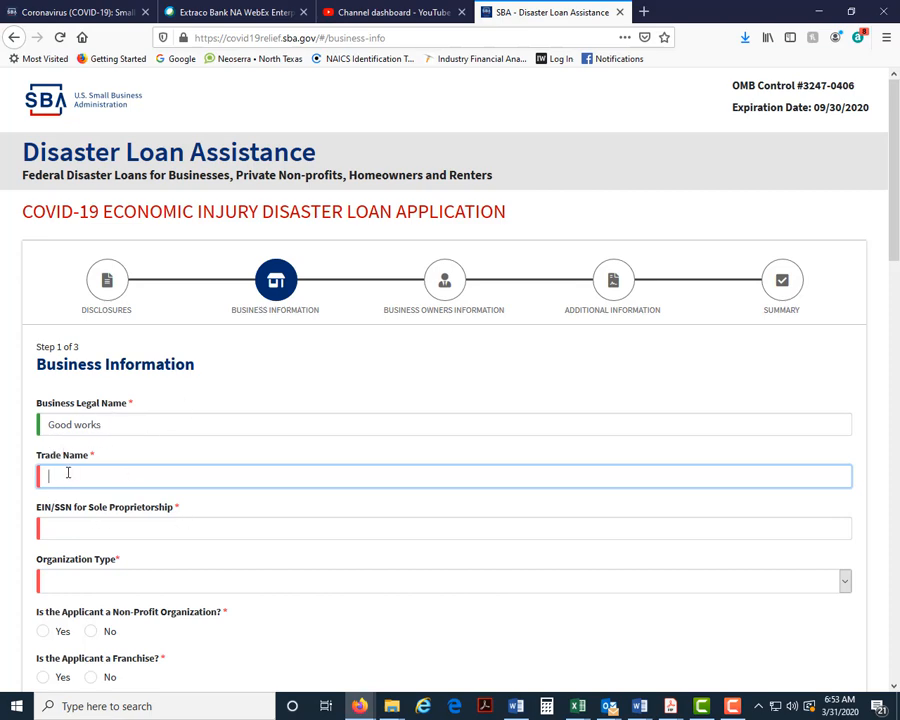
pyautogui.write('Good works')
# Enter the business EIN and set Organization Type to C-Corporation
pyautogui.scroll(-3, 90, 455)
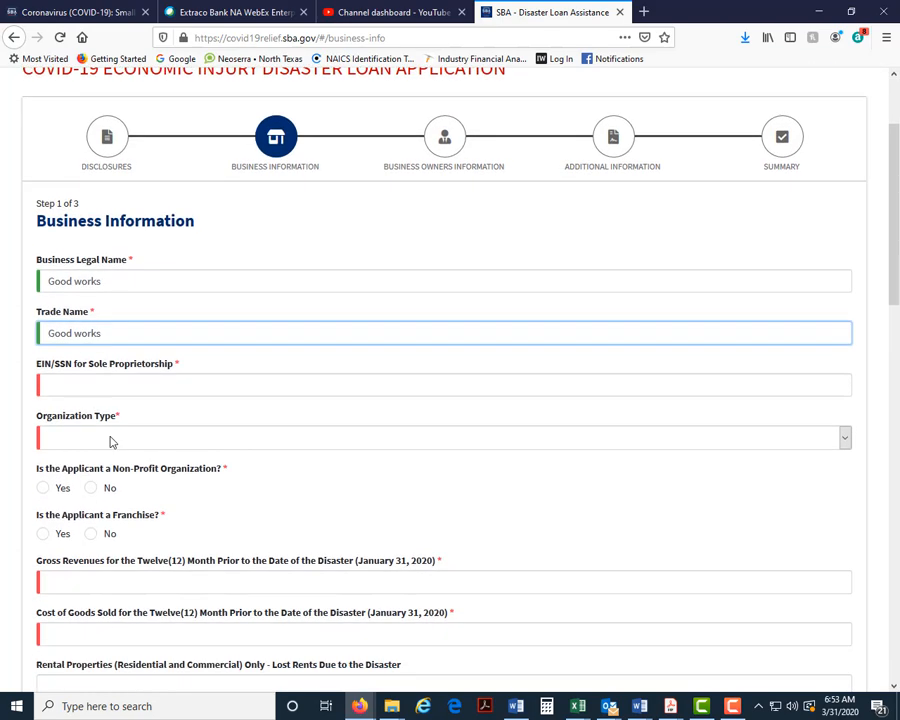
pyautogui.click(65, 385)
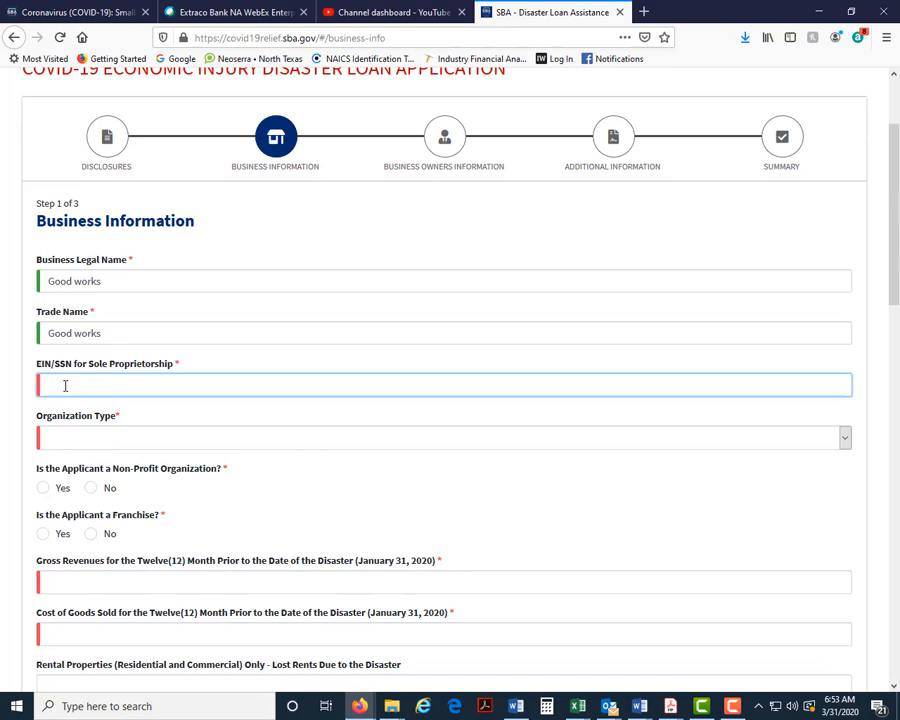
pyautogui.write('74-55555')
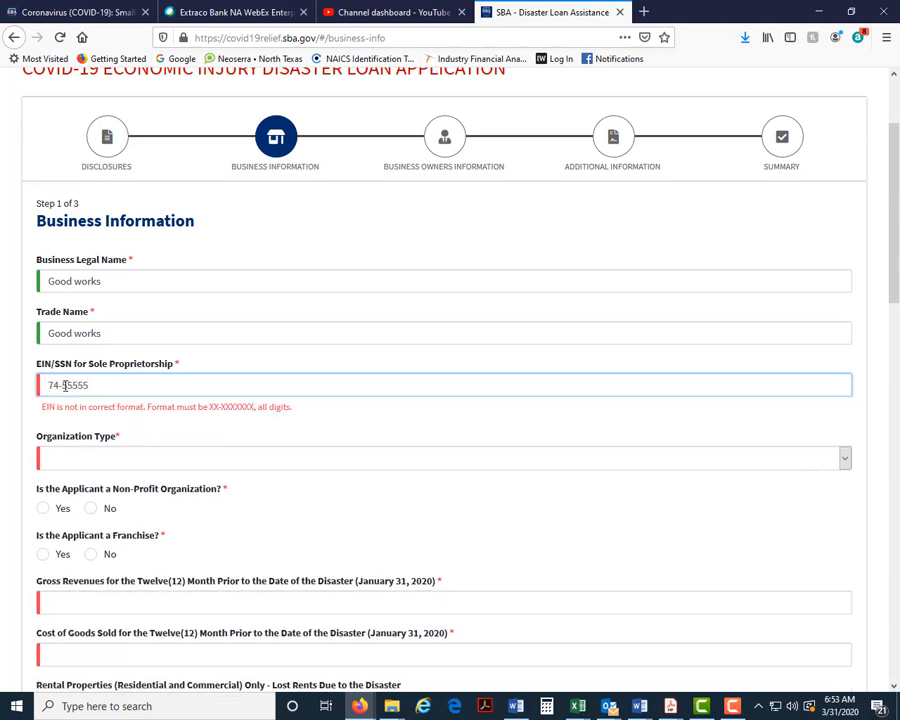
pyautogui.write('5')
pyautogui.click(126, 465)
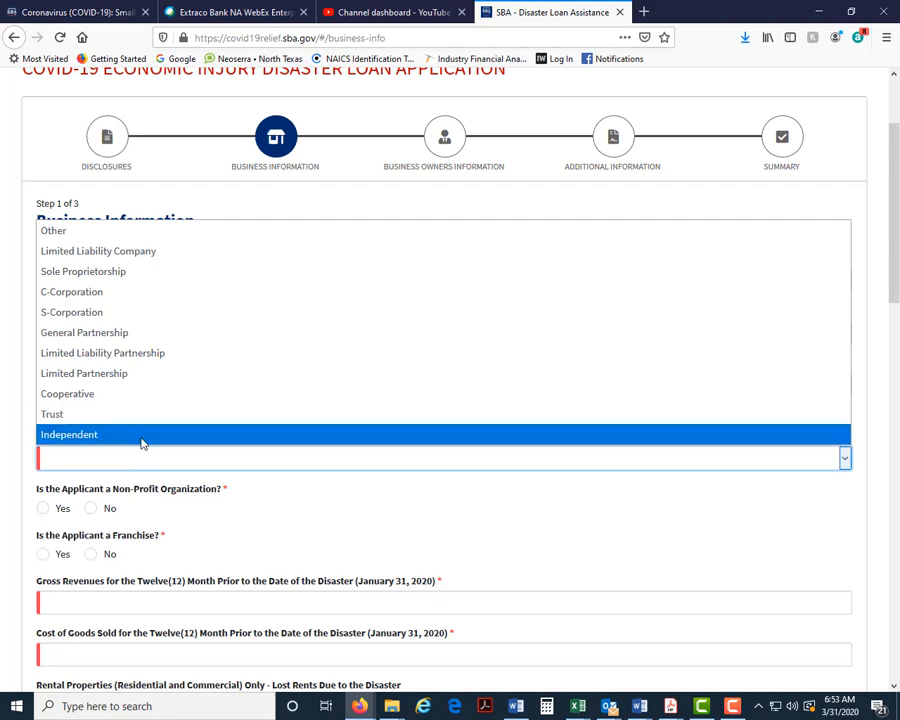
pyautogui.click(97, 292)
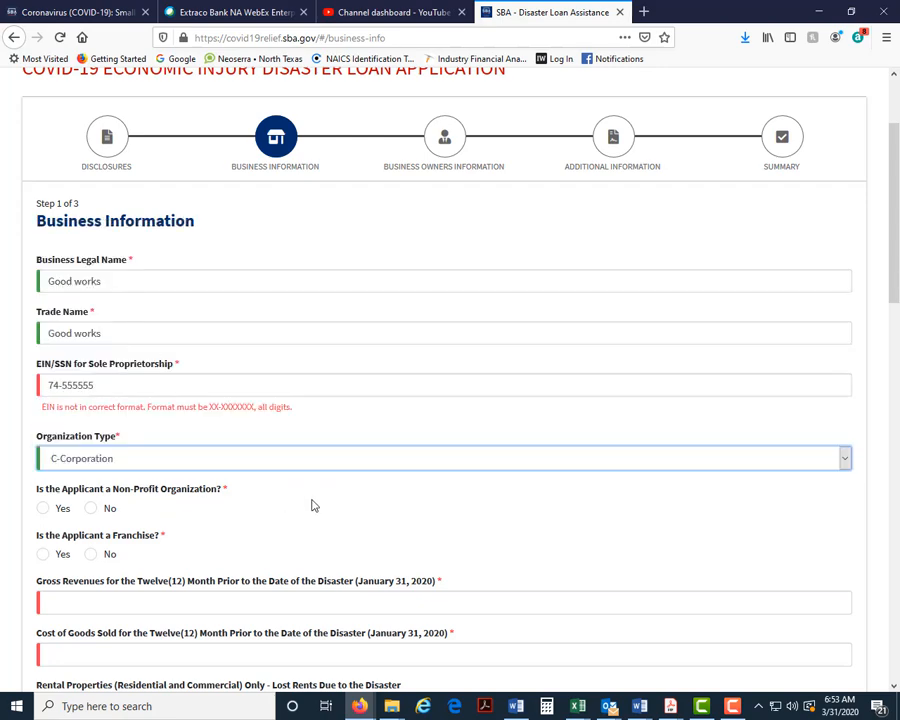
# Answer Yes to Non-Profit and No to Franchise
pyautogui.scroll(-2, 310, 502)
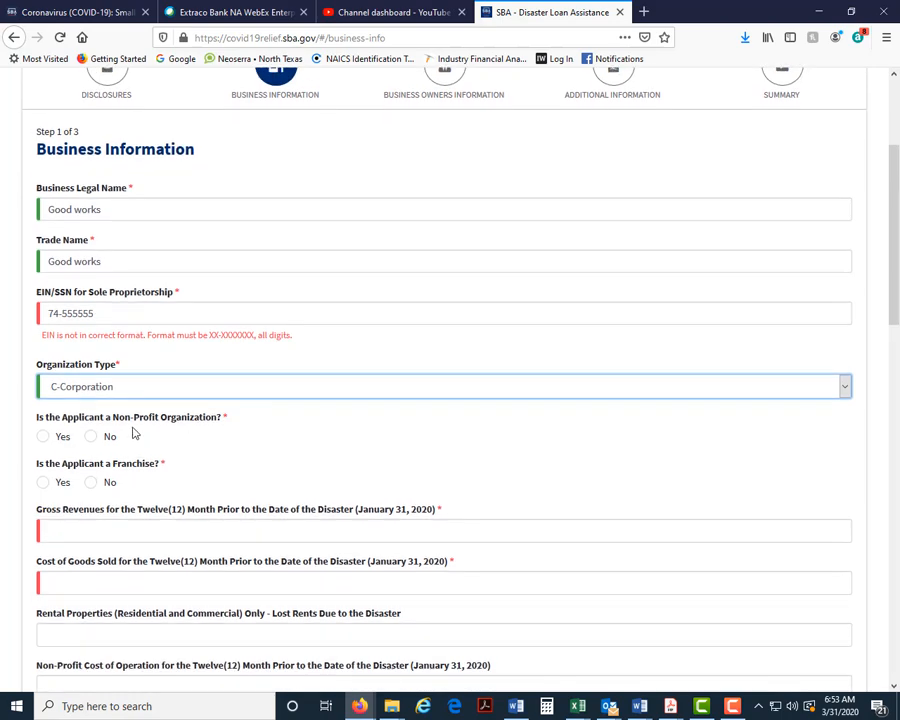
pyautogui.click(43, 438)
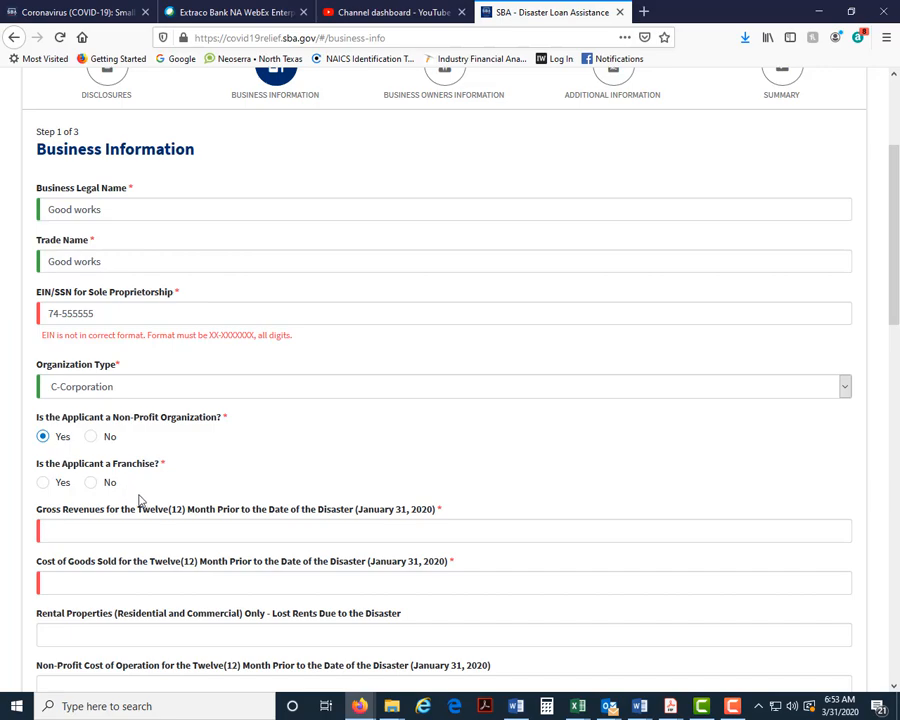
pyautogui.click(91, 482)
pyautogui.scroll(-3, 213, 518)
pyautogui.scroll(-1, 416, 400)
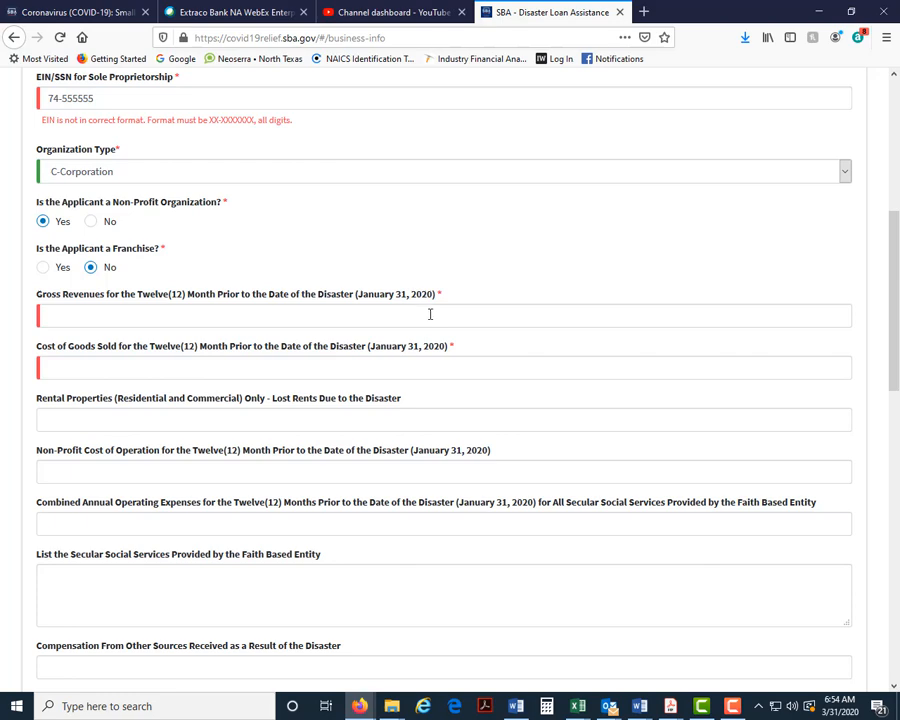
# Enter 500000 as Gross Revenues and 0 as Cost of Goods Sold
pyautogui.click(76, 321)
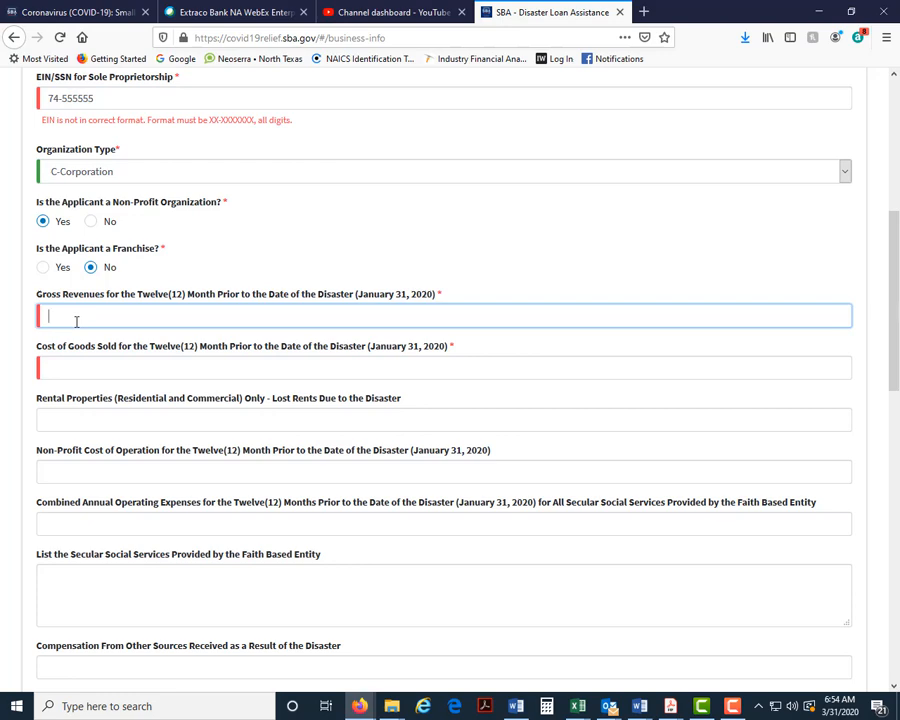
pyautogui.write('500000')
pyautogui.click(66, 368)
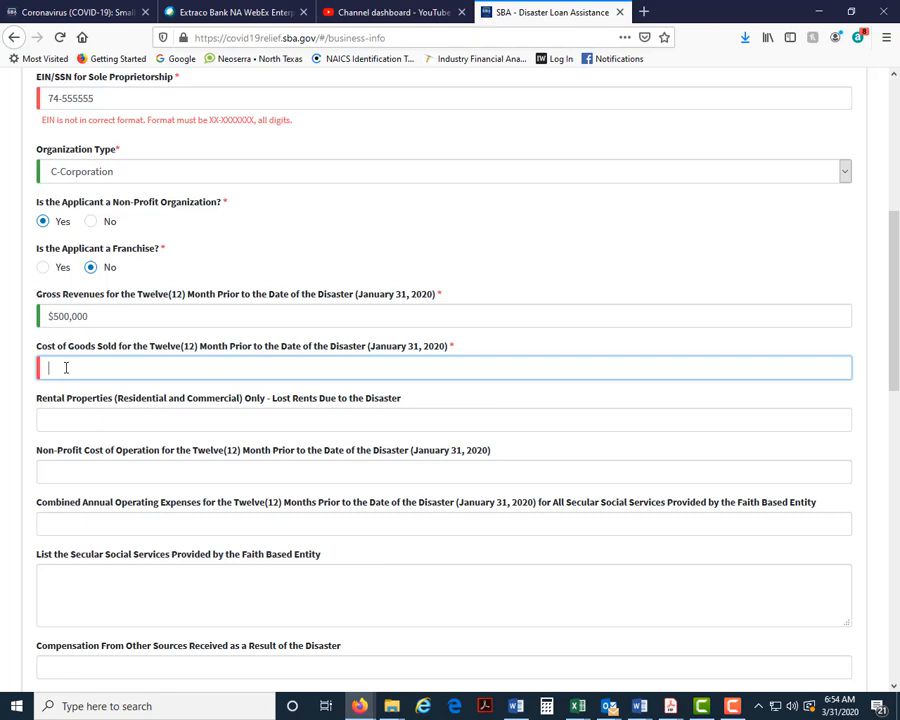
pyautogui.write('0')
pyautogui.scroll(-2, 236, 425)
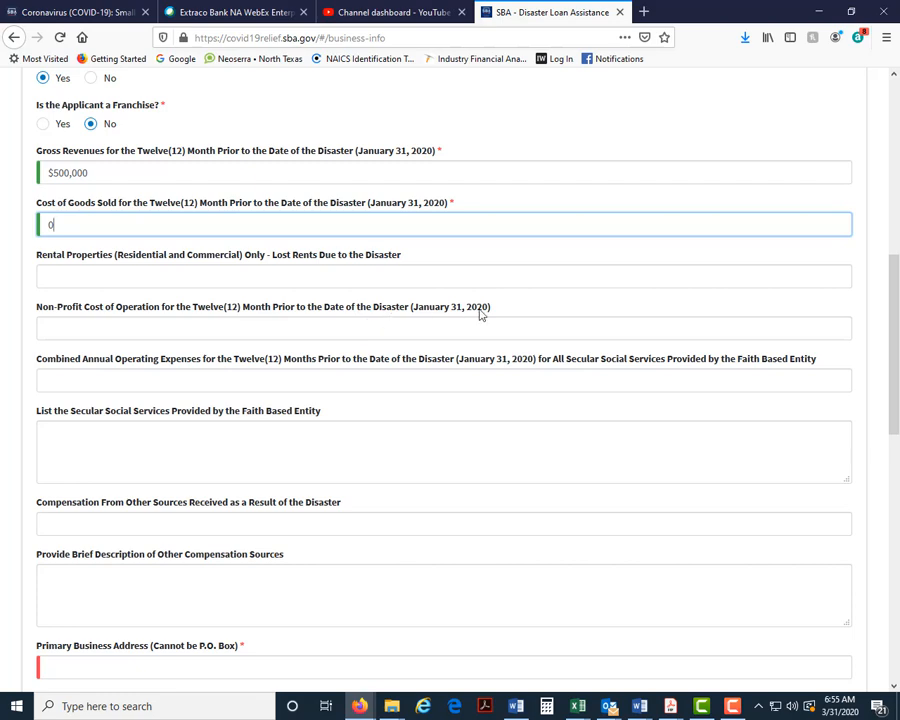
# Select the Non-Profit Cost of Operation field, leaving it empty, and move further down the form
pyautogui.click(48, 326)
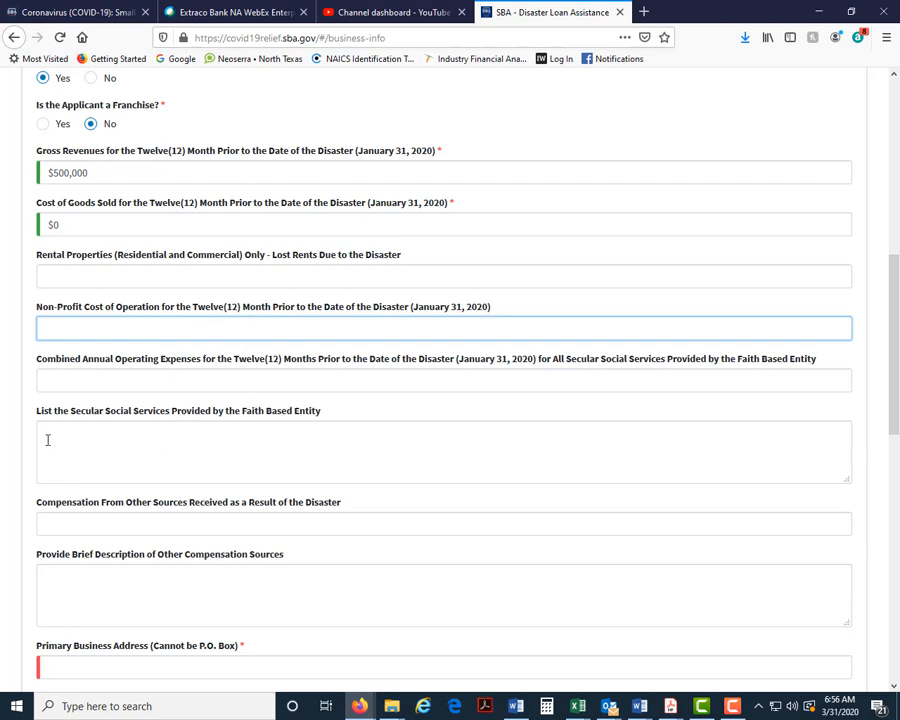
pyautogui.scroll(-2, 180, 510)
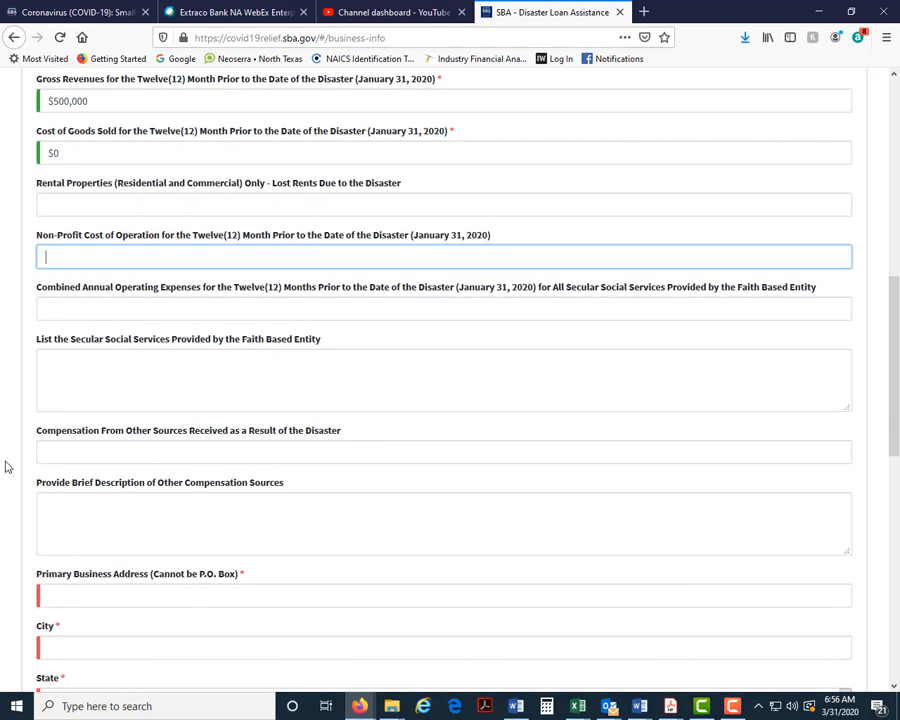
pyautogui.scroll(-1, 397, 461)
pyautogui.scroll(-1, 397, 461)
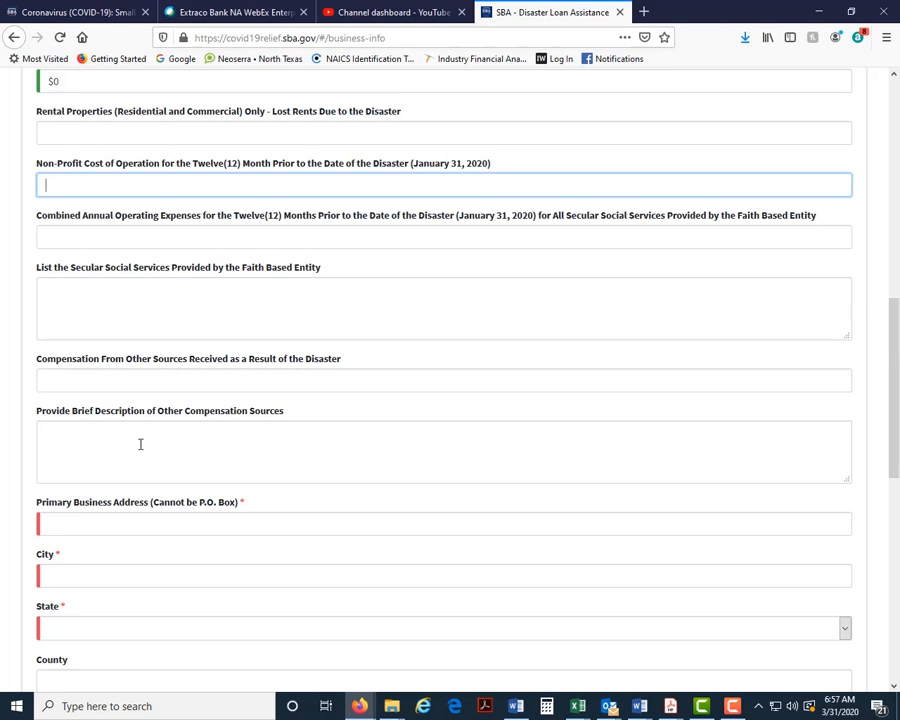
# Enter the business street address, city Waco, and choose Texas as the state
pyautogui.scroll(-3, 444, 412)
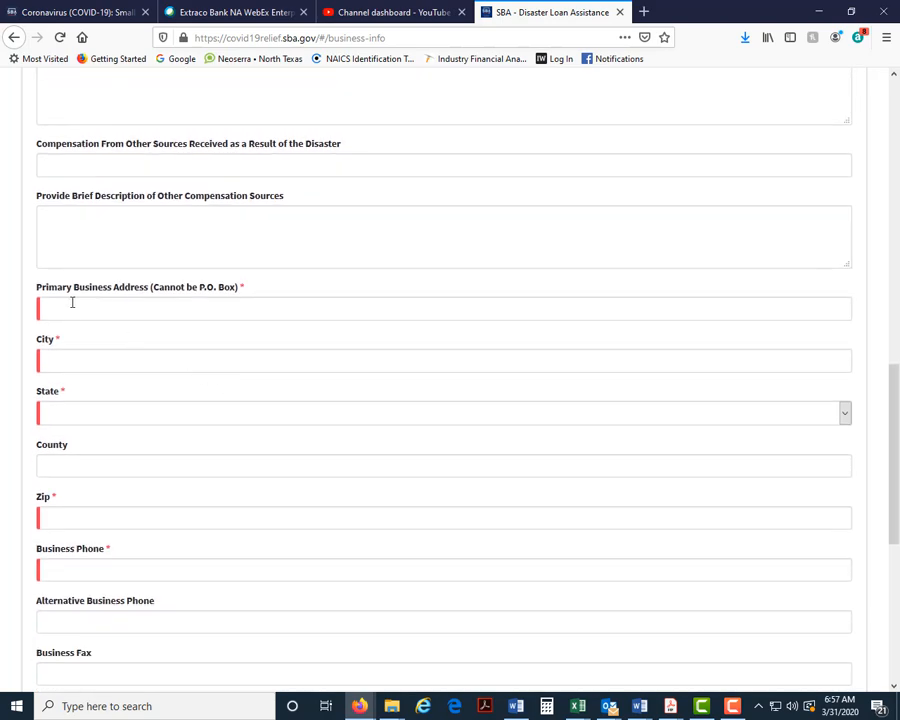
pyautogui.click(68, 310)
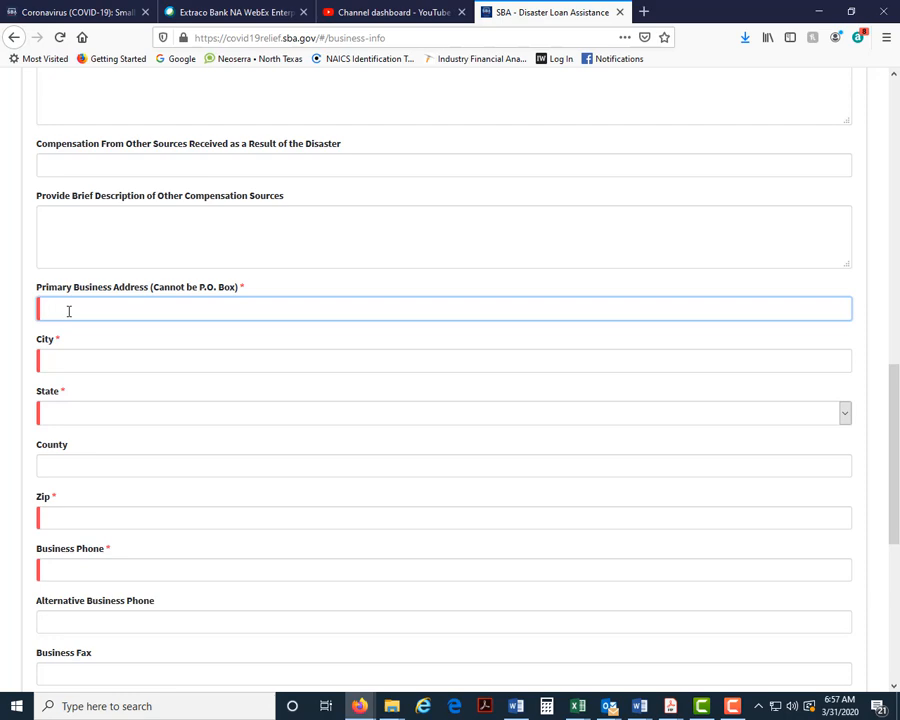
pyautogui.write('123 Easy St')
pyautogui.click(47, 356)
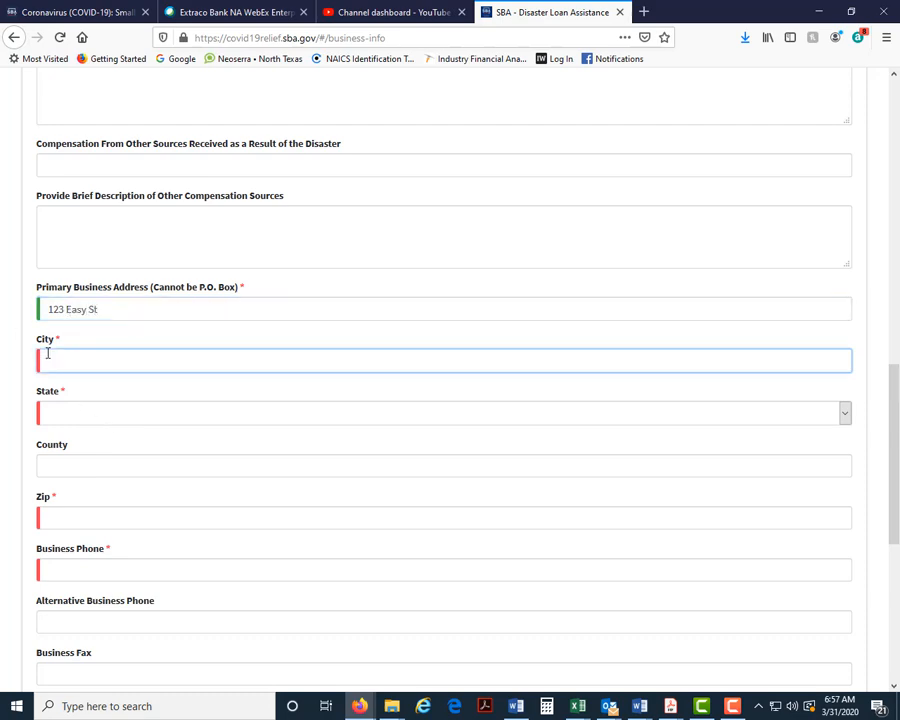
pyautogui.write('Waco')
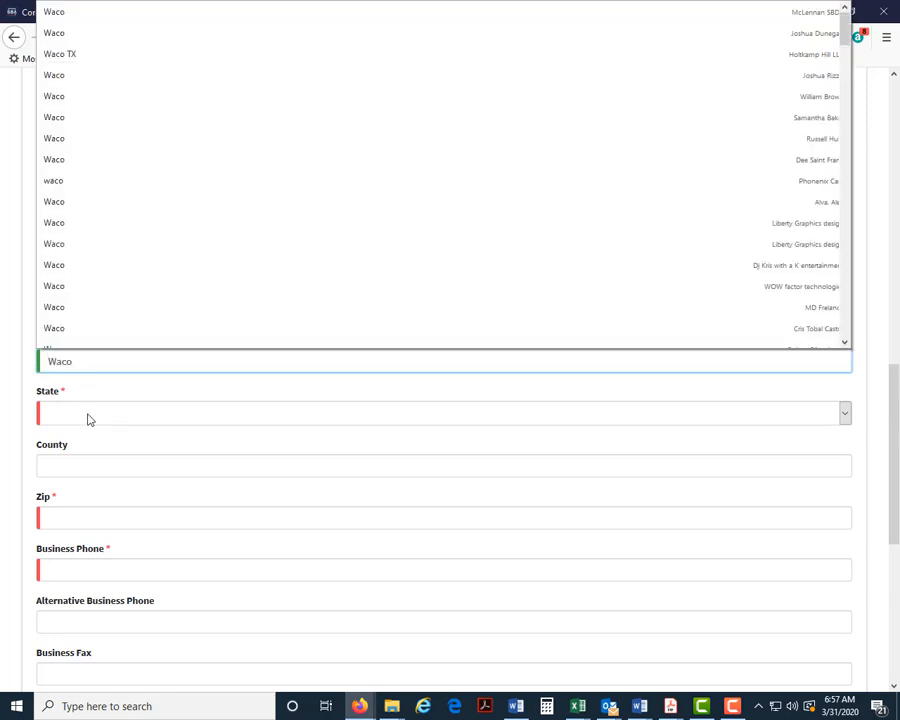
pyautogui.click(87, 420)
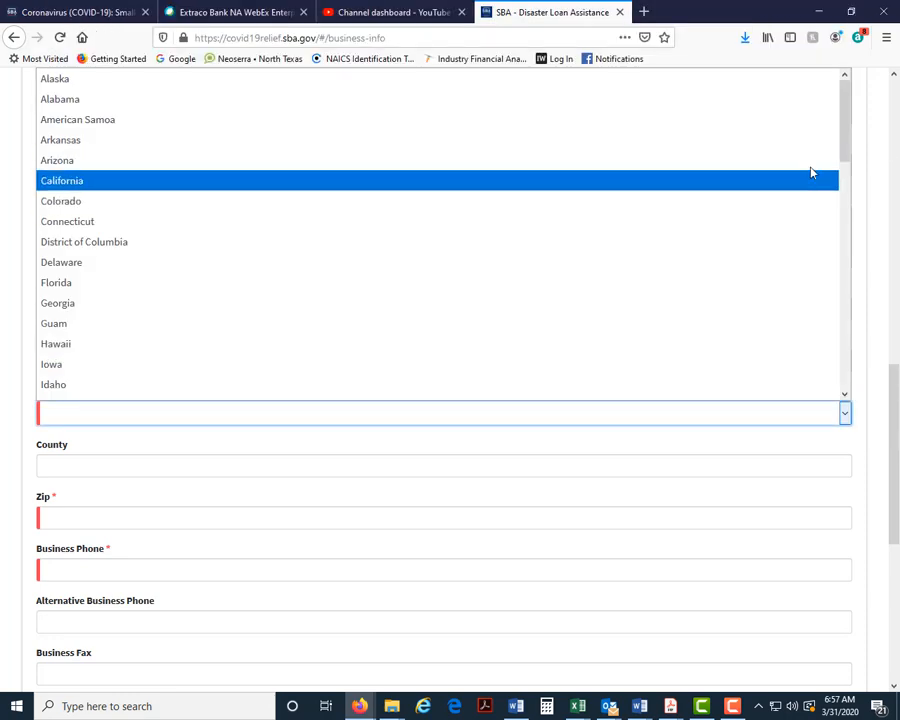
pyautogui.moveTo(849, 144); pyautogui.dragTo(854, 362)
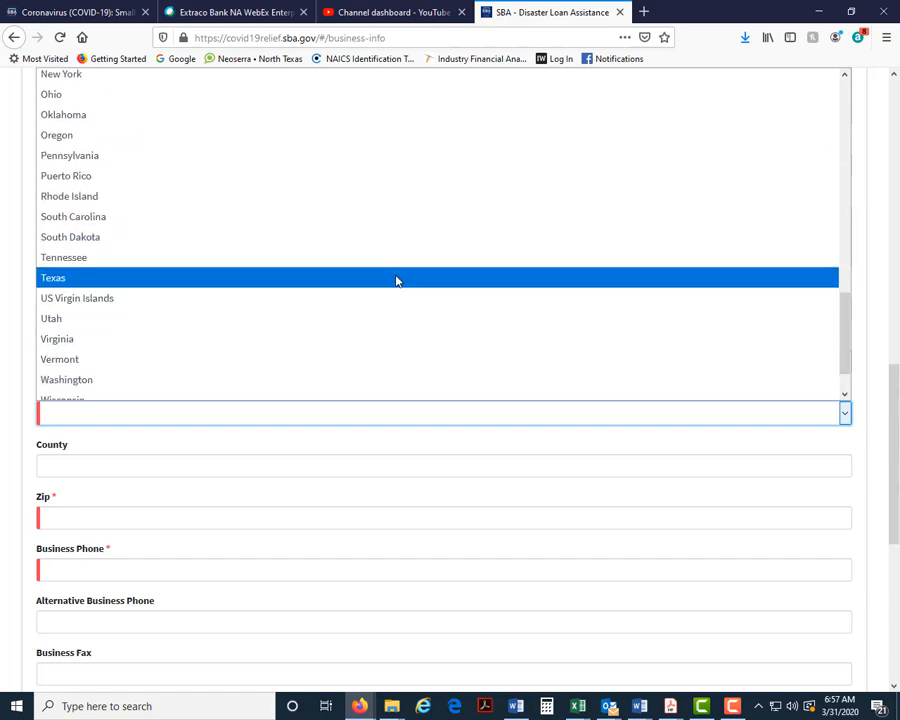
pyautogui.click(396, 278)
# Enter county McLennan, the zip code, and the business and alternative phone numbers
pyautogui.click(57, 467)
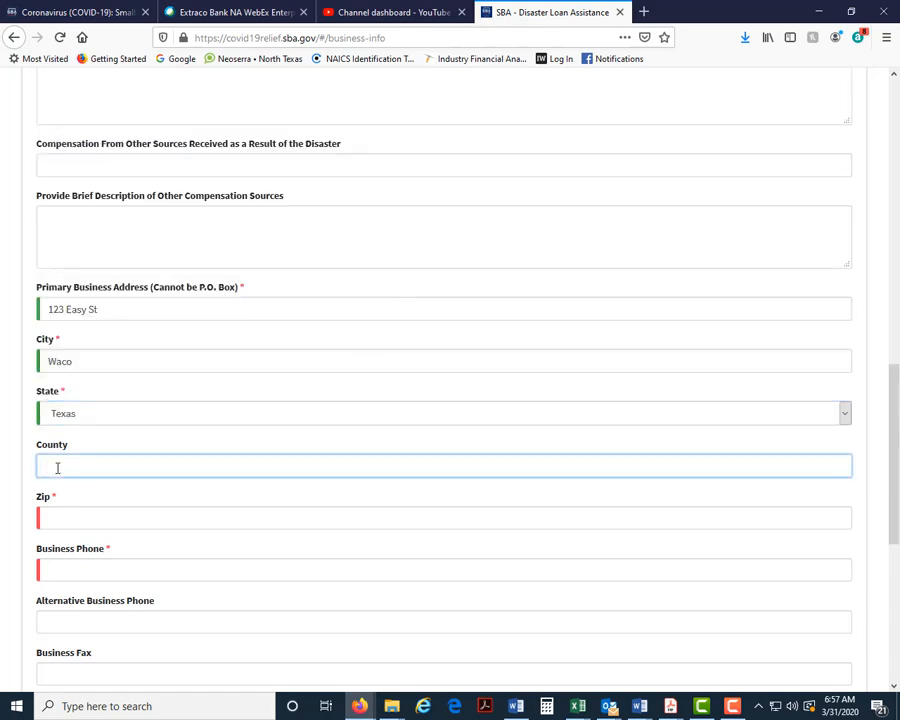
pyautogui.write('McLennan')
pyautogui.click(74, 527)
pyautogui.write('76708')
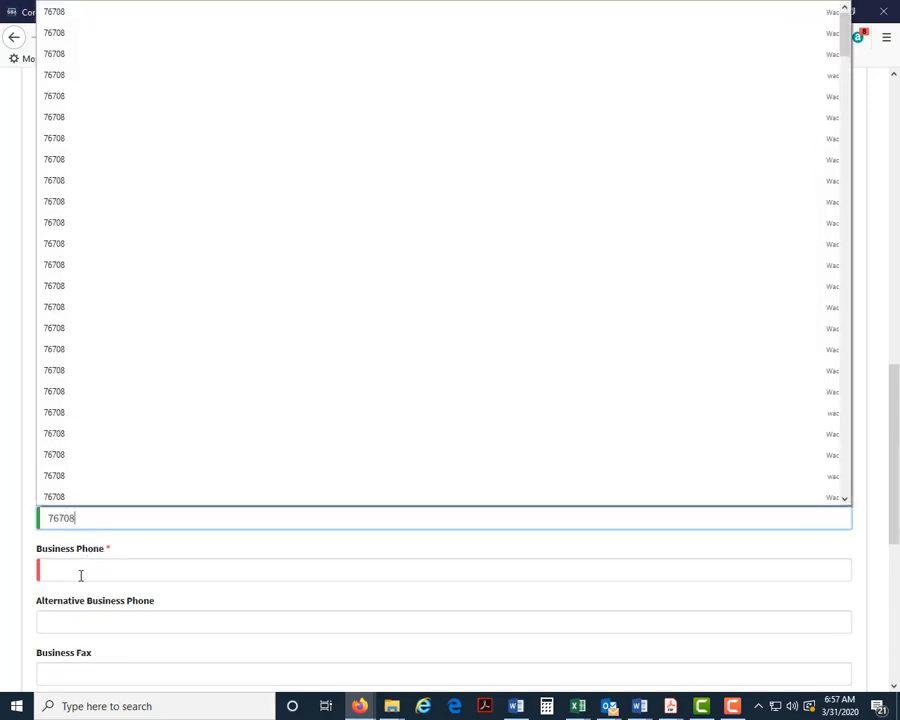
pyautogui.click(80, 574)
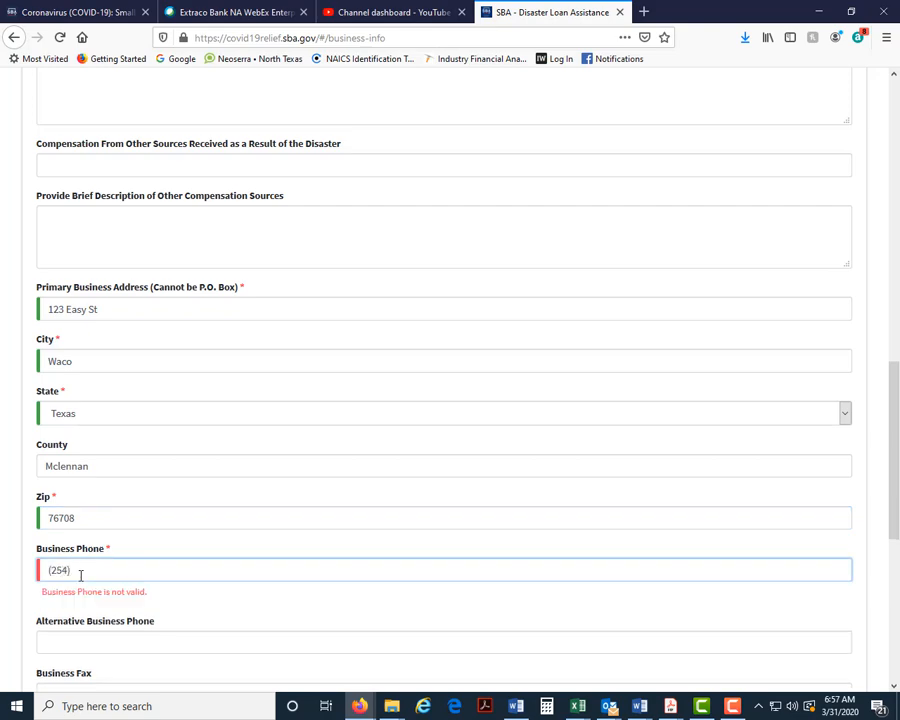
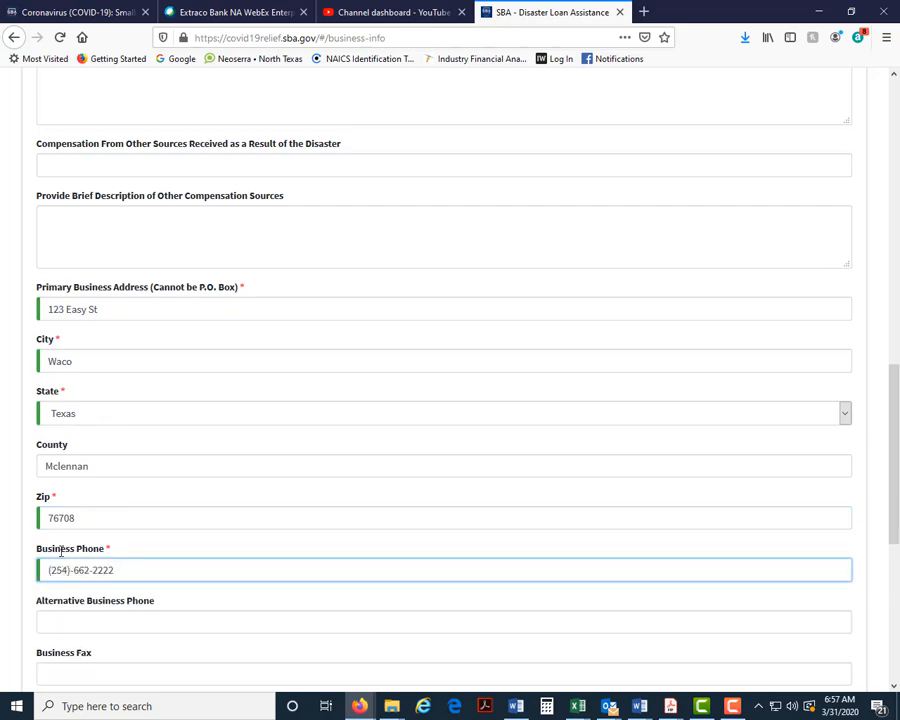
pyautogui.scroll(-3, 166, 588)
pyautogui.click(108, 400)
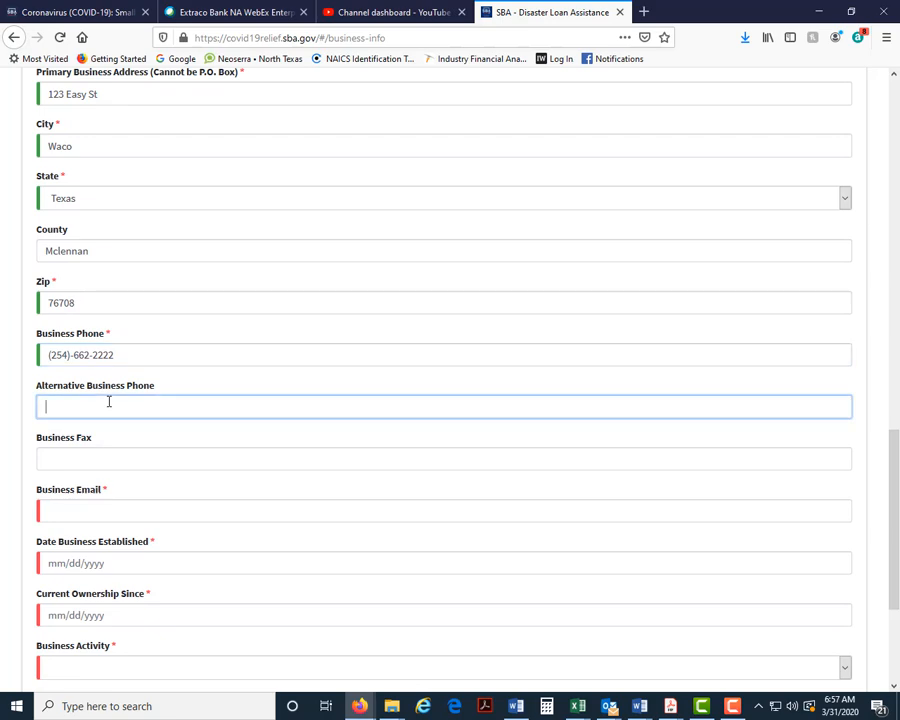
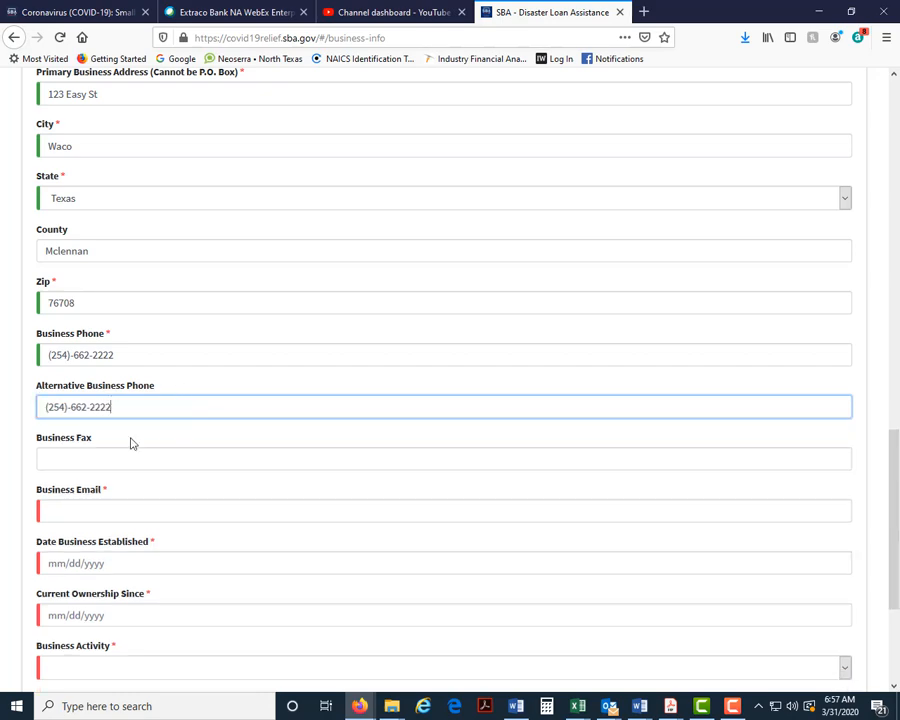
pyautogui.scroll(-4, 131, 440)
# Enter the business email address, correcting a mistyped letter
pyautogui.click(83, 297)
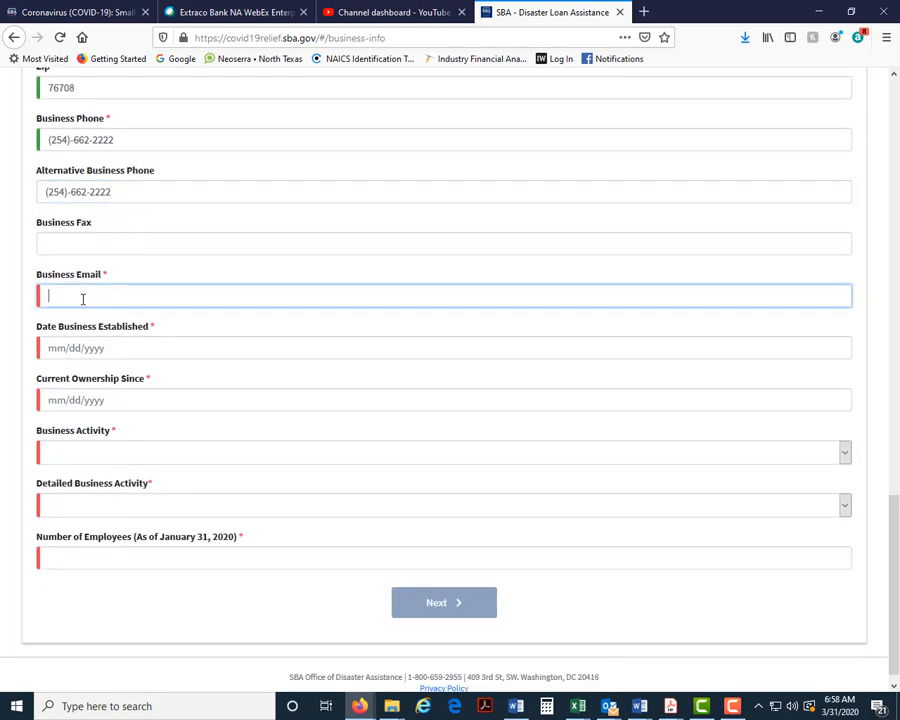
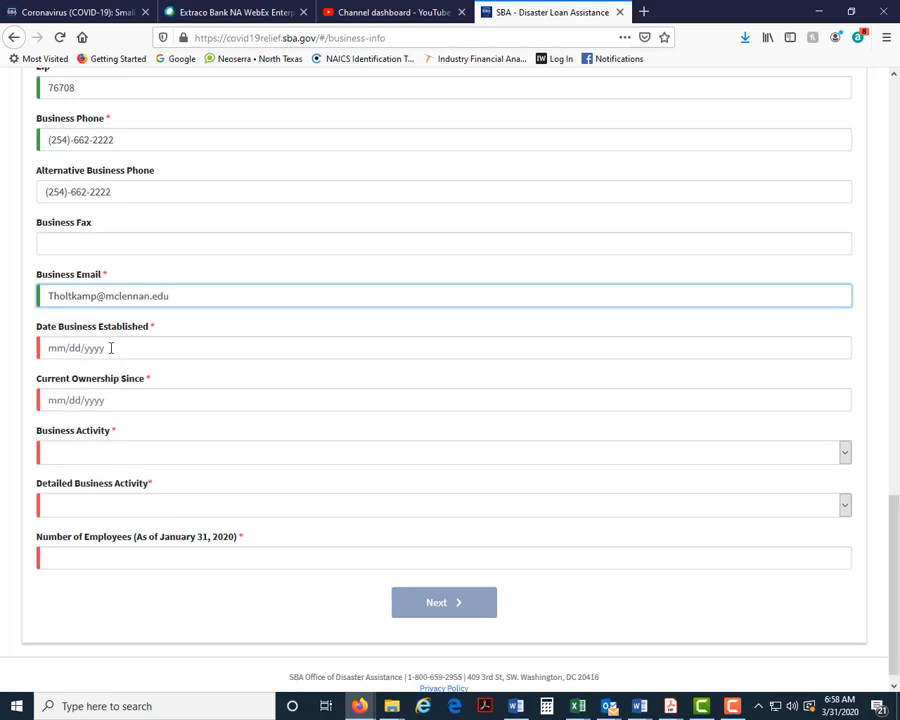
# Set both Date Business Established and Current Ownership Since to 01/01/2005
pyautogui.click(114, 352)
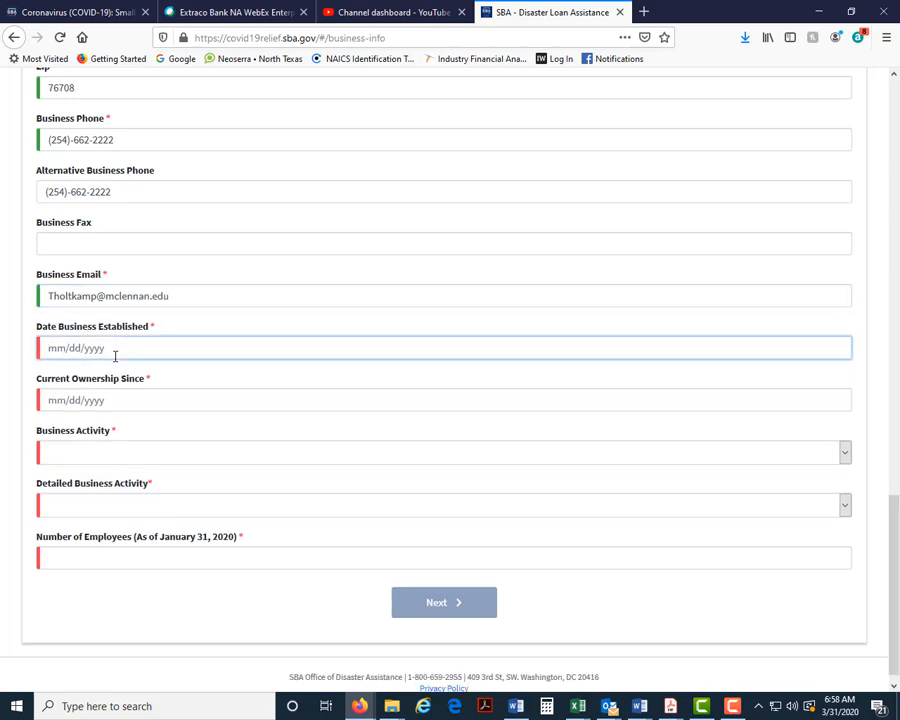
pyautogui.write('01/01/2005')
pyautogui.click(110, 406)
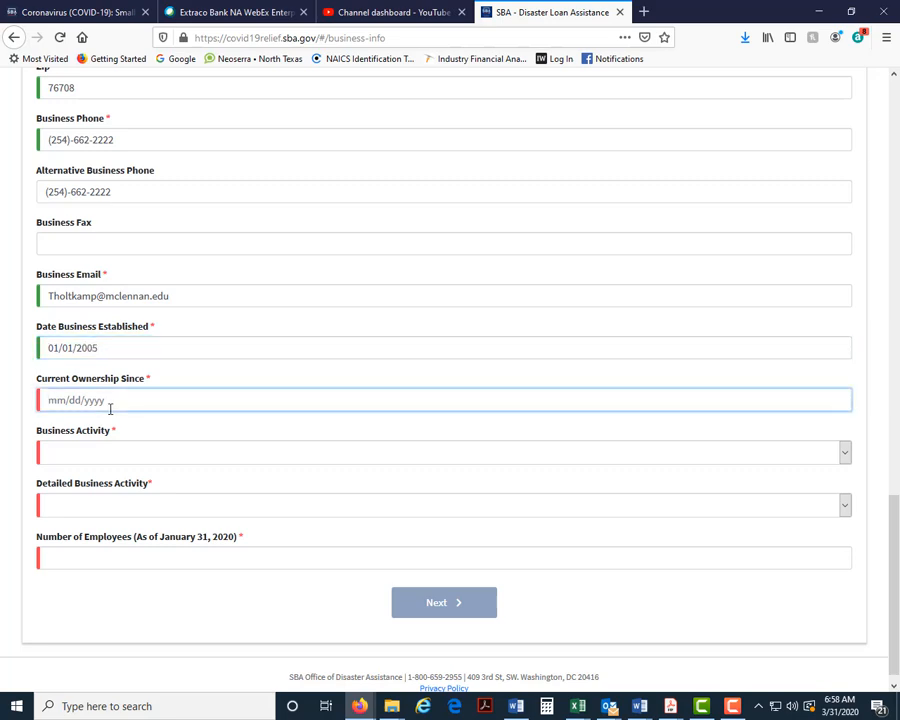
pyautogui.write('01/01/2005')
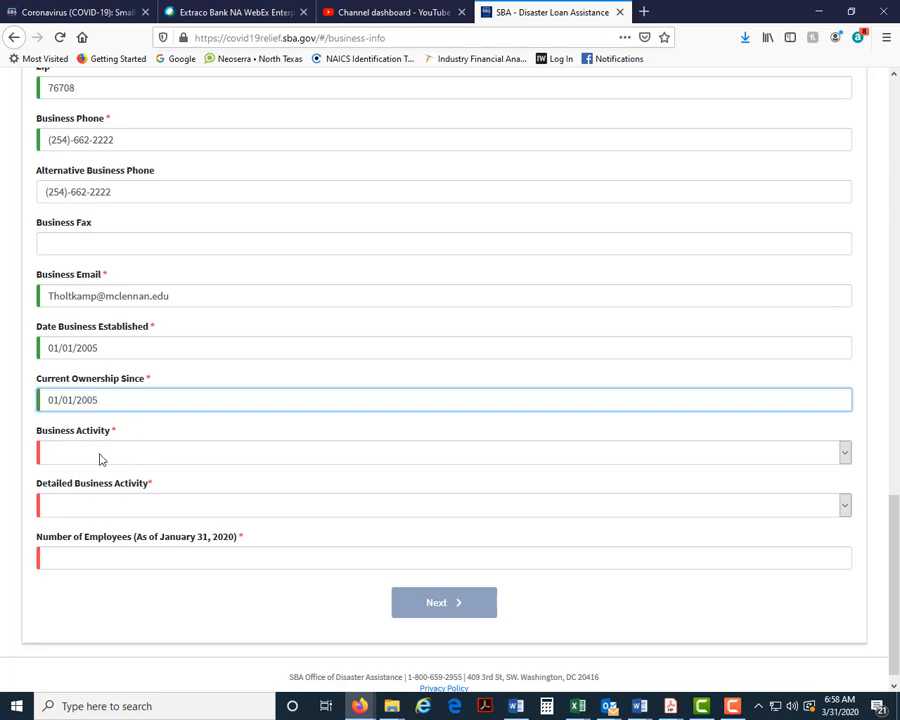
# Set Business Activity to Faith Based Organization
pyautogui.click(100, 456)
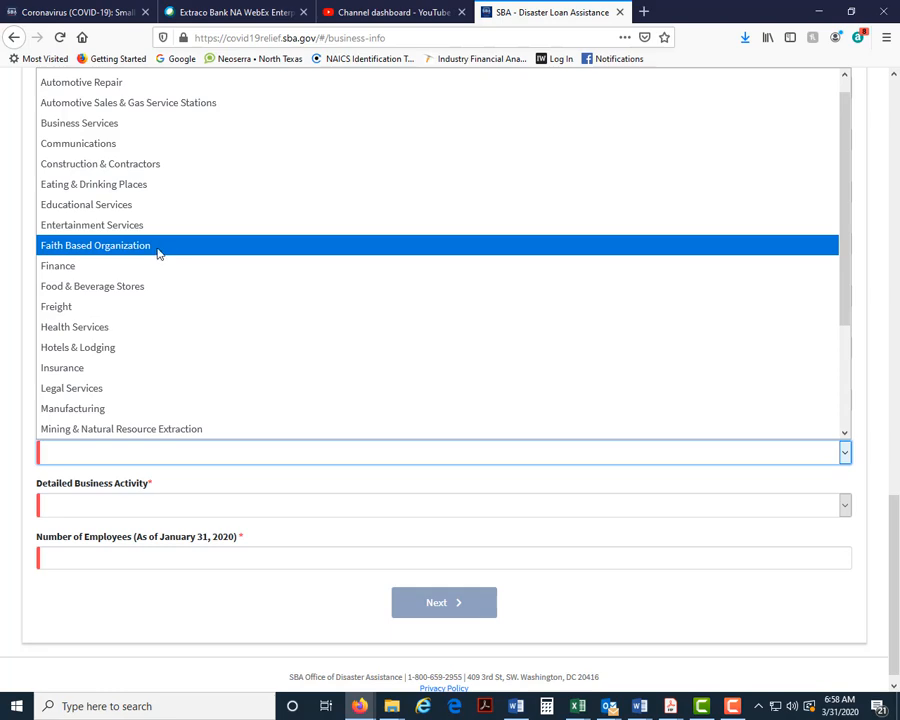
pyautogui.scroll(1, 157, 254)
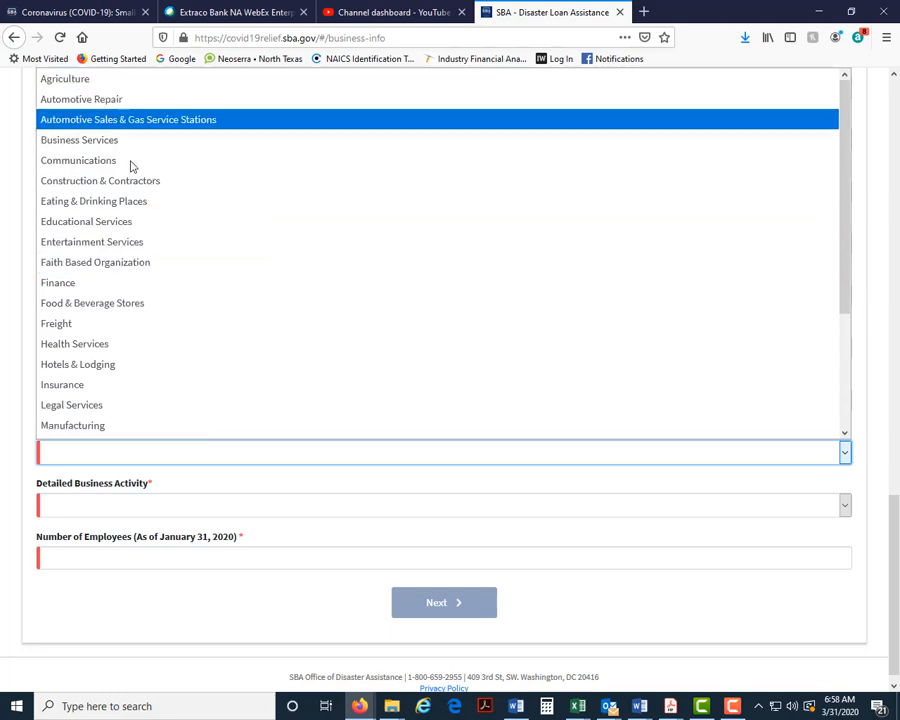
pyautogui.scroll(-2, 164, 398)
pyautogui.scroll(-1, 166, 398)
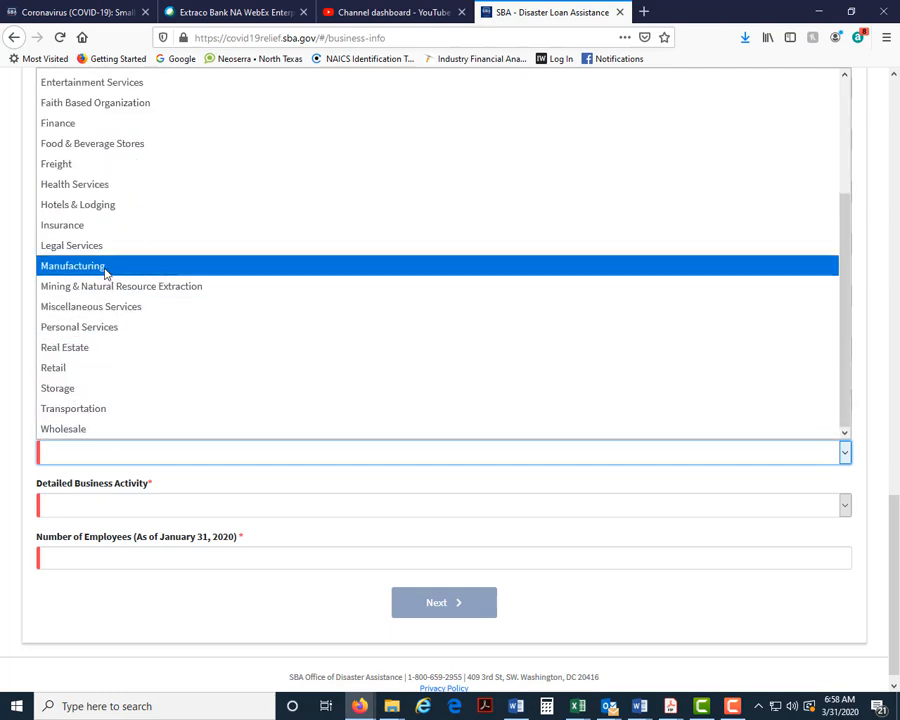
pyautogui.scroll(2, 164, 200)
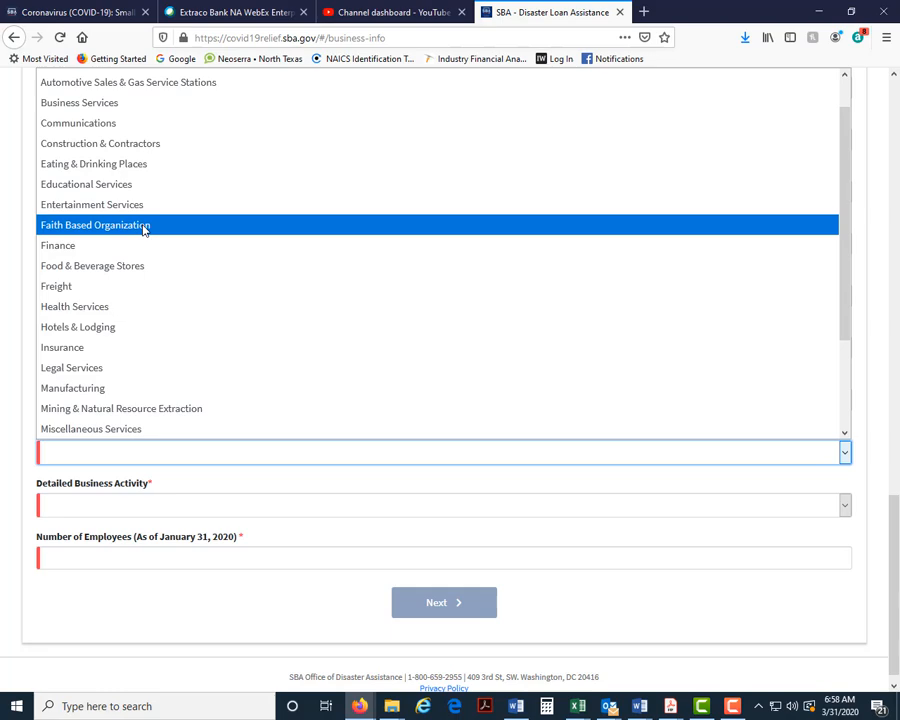
pyautogui.click(143, 229)
# Choose 'None of the below' as Detailed Business Activity and enter 5 employees
pyautogui.scroll(-1, 200, 380)
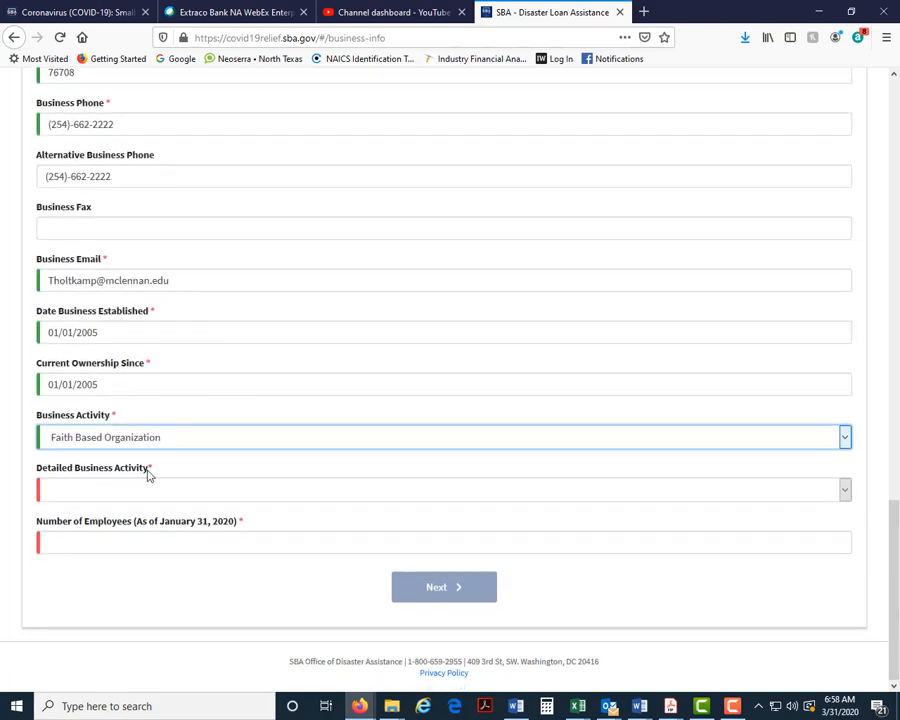
pyautogui.click(94, 488)
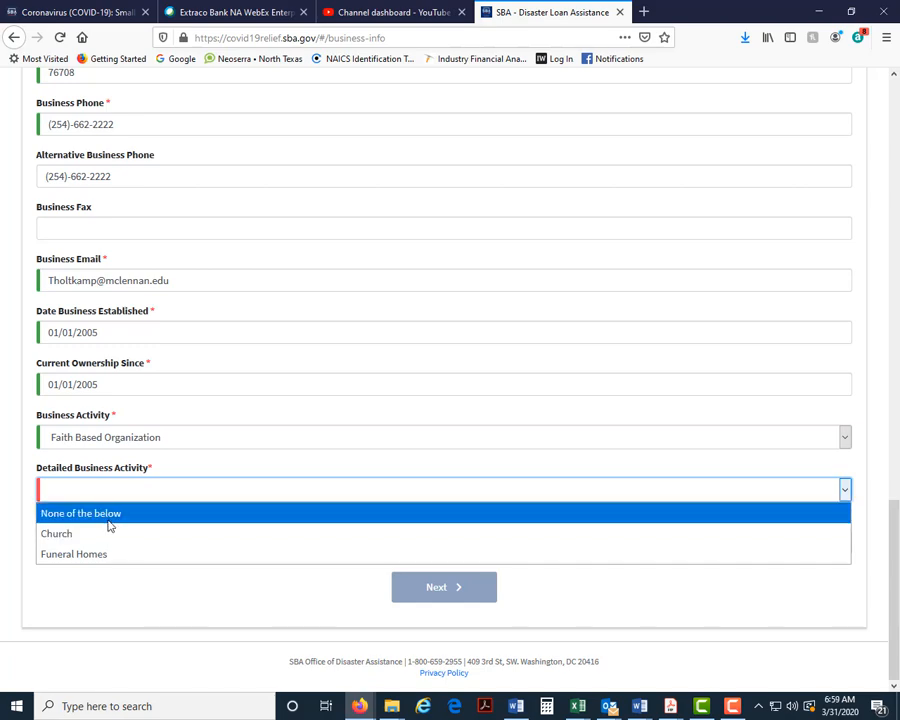
pyautogui.click(109, 516)
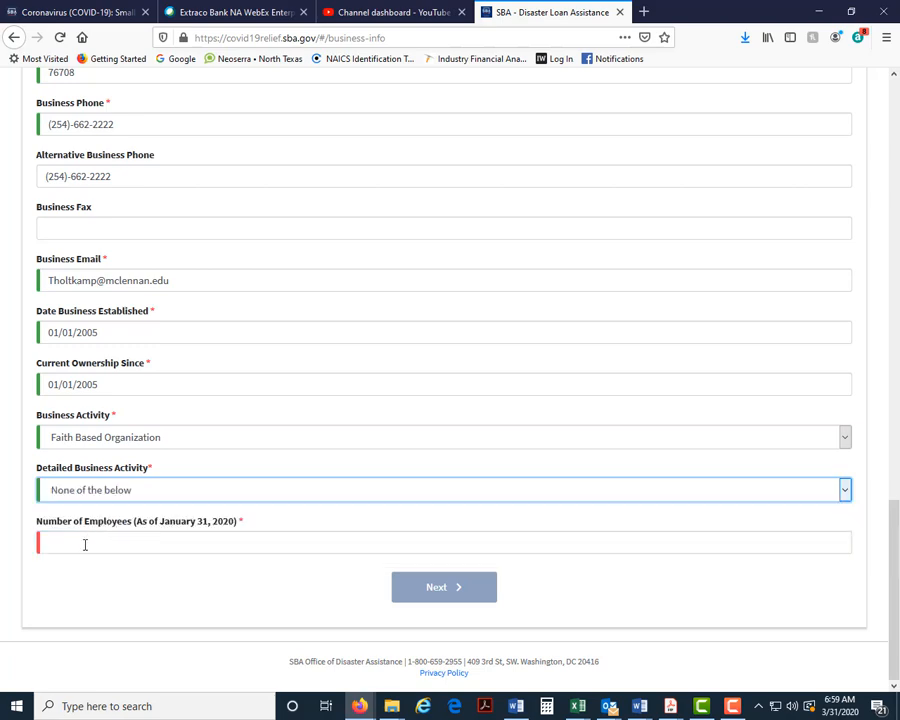
pyautogui.click(83, 547)
pyautogui.write('5')
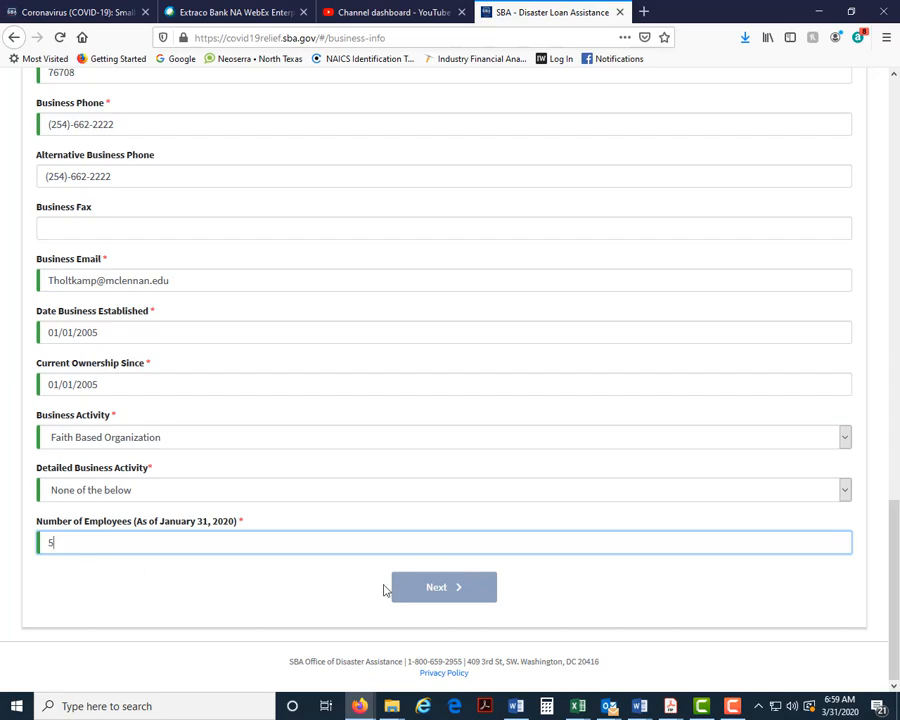
# Change Number of Employees from 5 to 6
pyautogui.scroll(6, 254, 598)
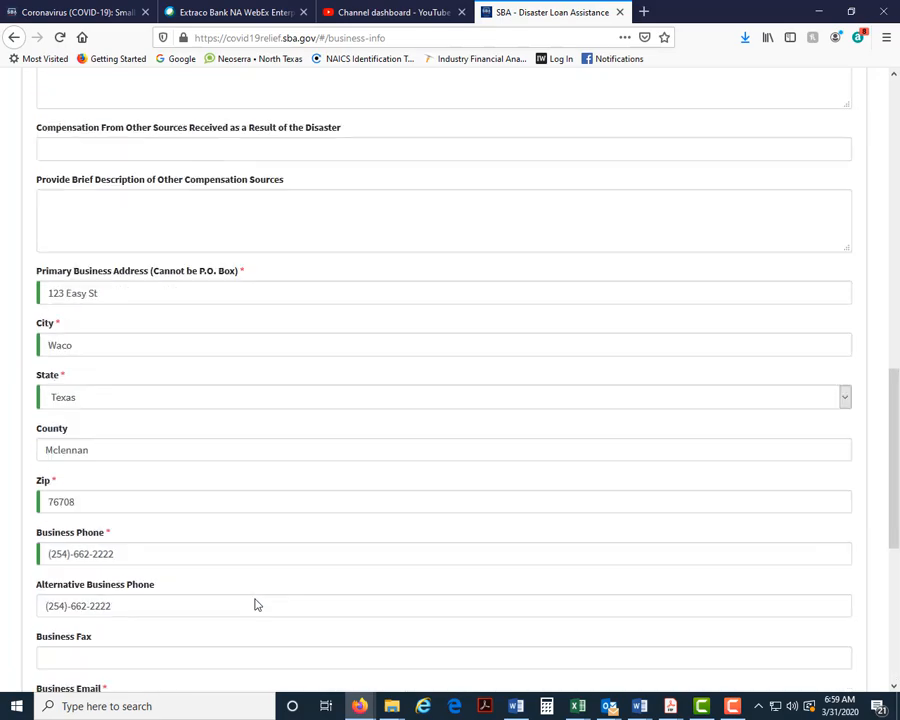
pyautogui.scroll(-6, 255, 598)
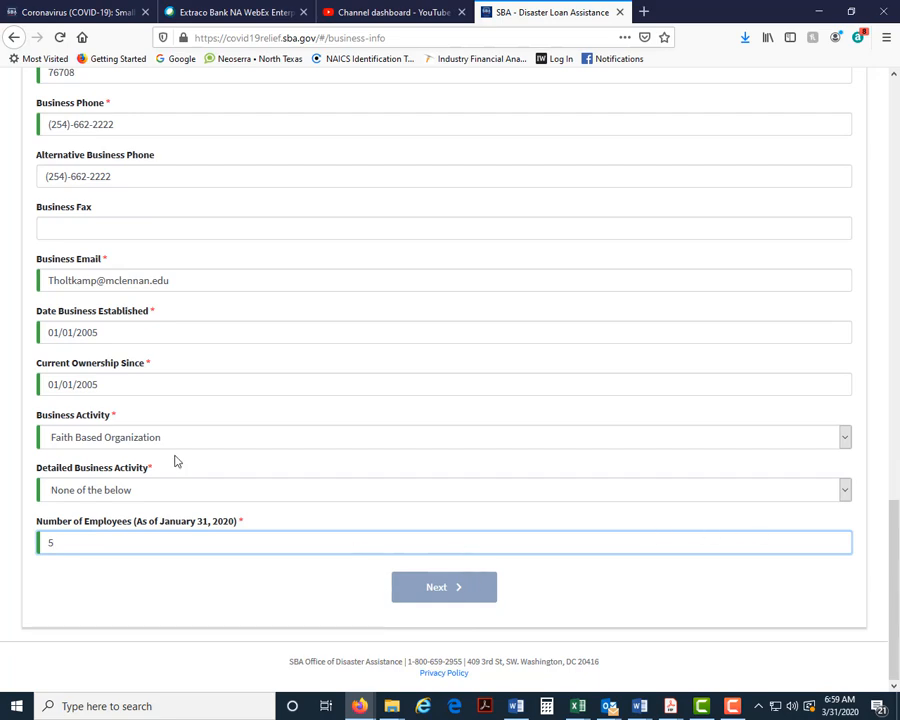
pyautogui.press('BackSpace')
pyautogui.write('6')
# Correct the EIN to the XX-XXXXXXX format and advance to Business Owners Information
pyautogui.scroll(3, 92, 332)
pyautogui.scroll(6, 66, 345)
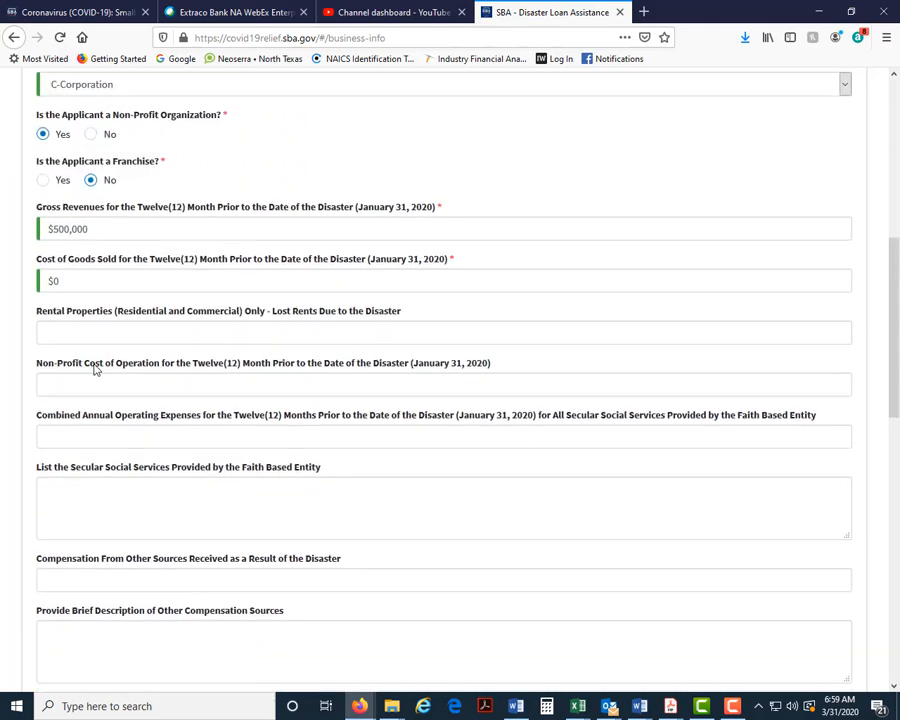
pyautogui.scroll(4, 232, 408)
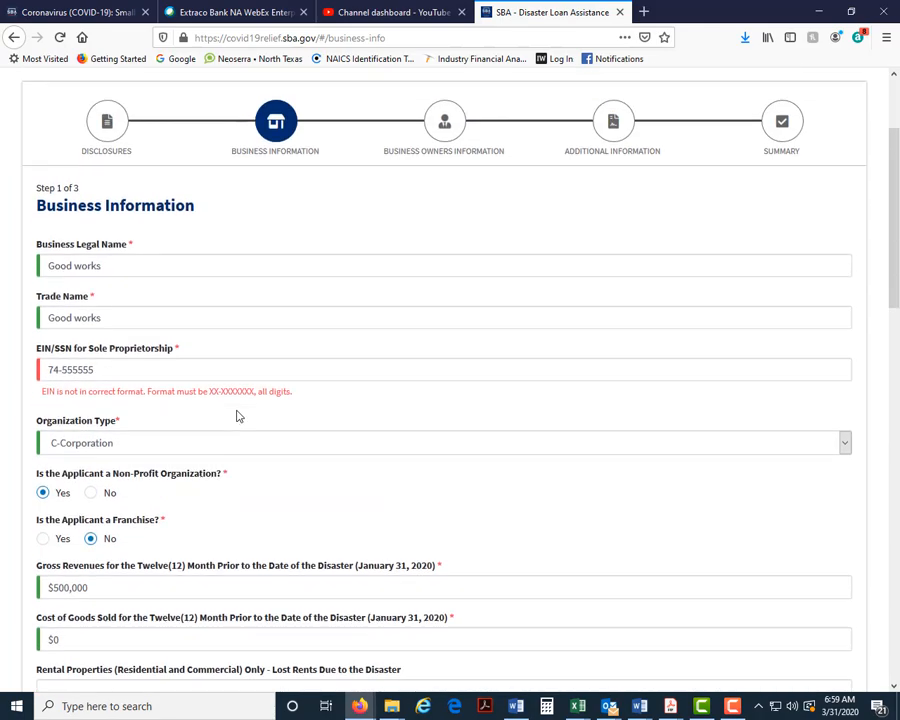
pyautogui.click(107, 370)
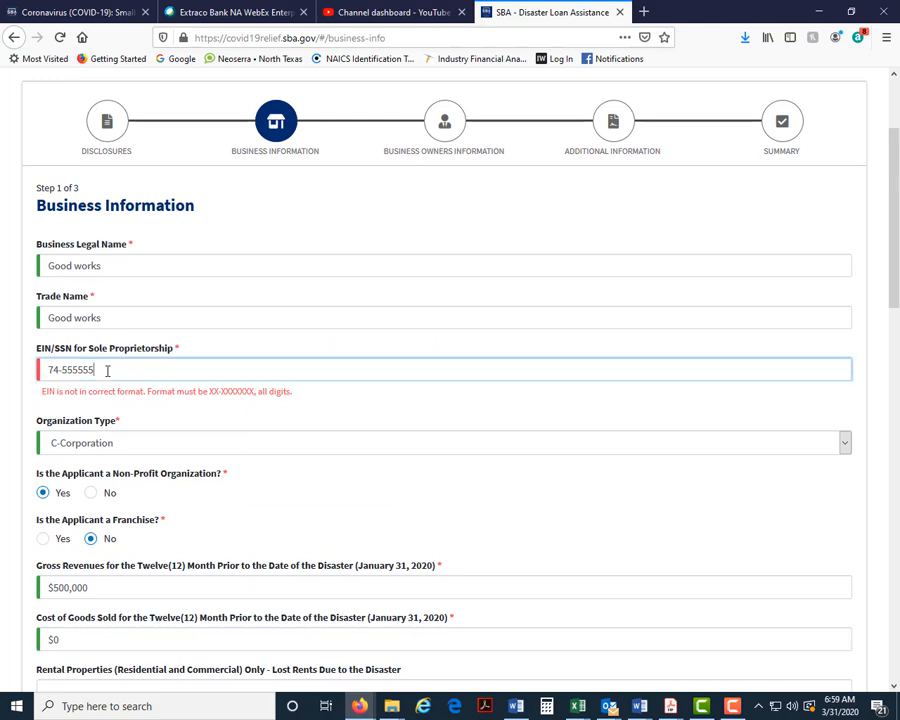
pyautogui.press('BackSpace')
pyautogui.write('55')
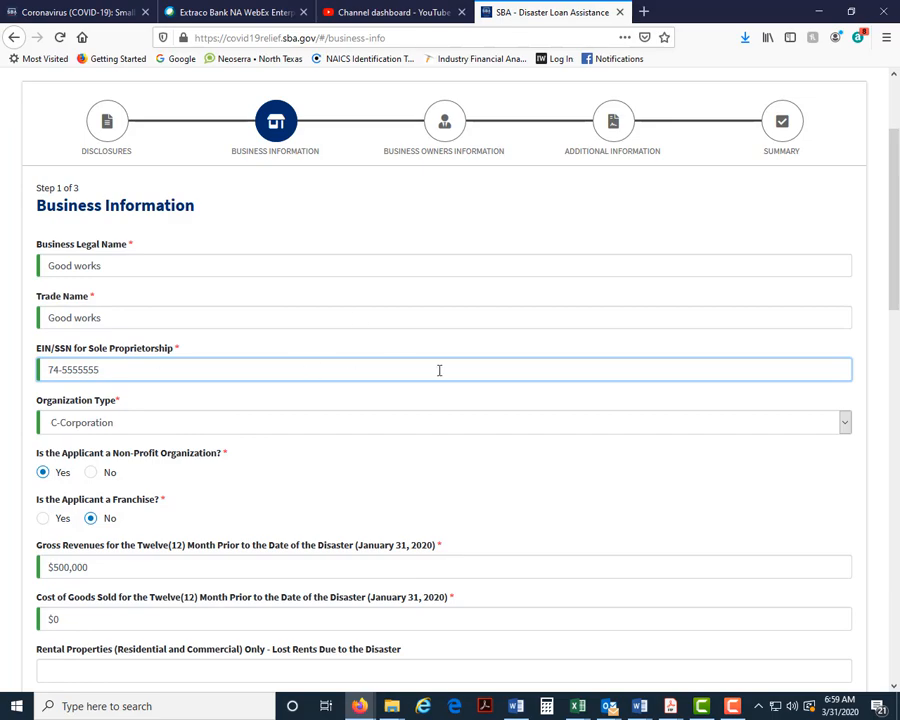
pyautogui.scroll(-6, 438, 370)
pyautogui.scroll(-5, 493, 398)
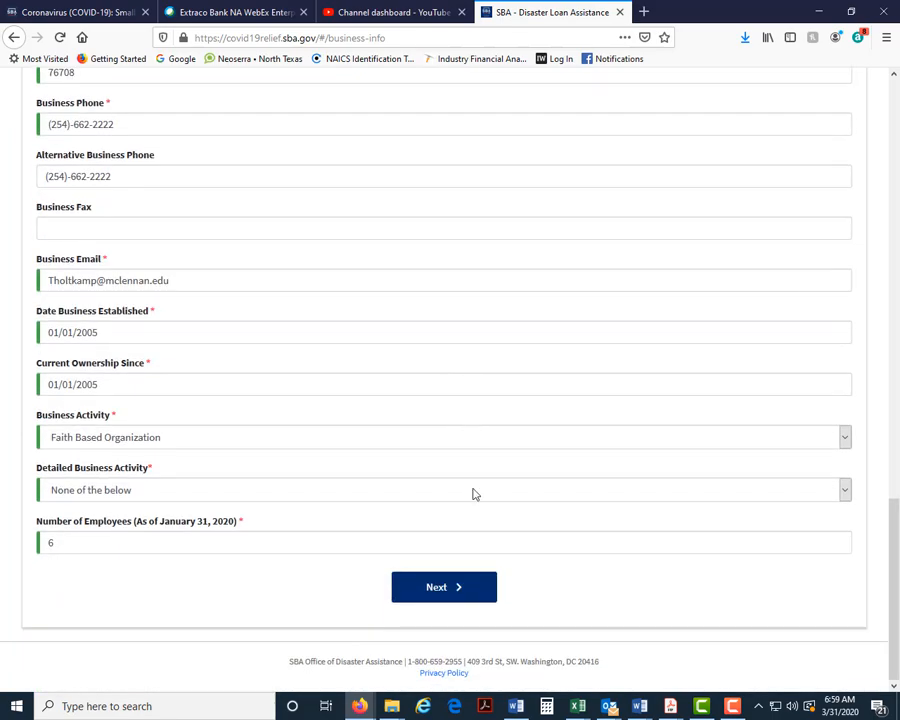
pyautogui.click(456, 592)
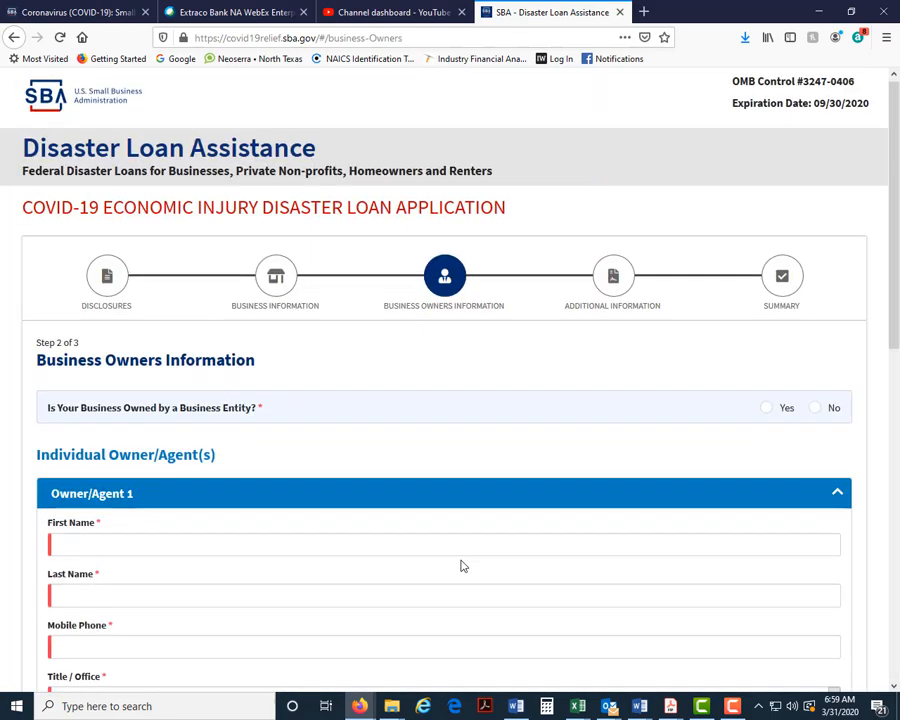
# Enter Owner/Agent 1's first name, last name and mobile phone number
pyautogui.scroll(-3, 458, 562)
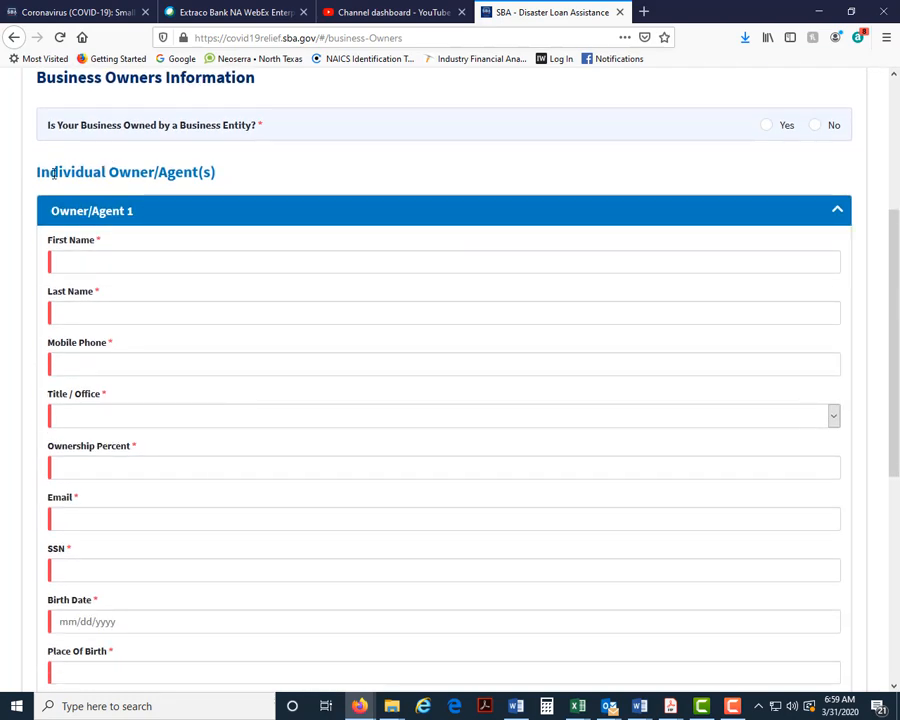
pyautogui.click(93, 260)
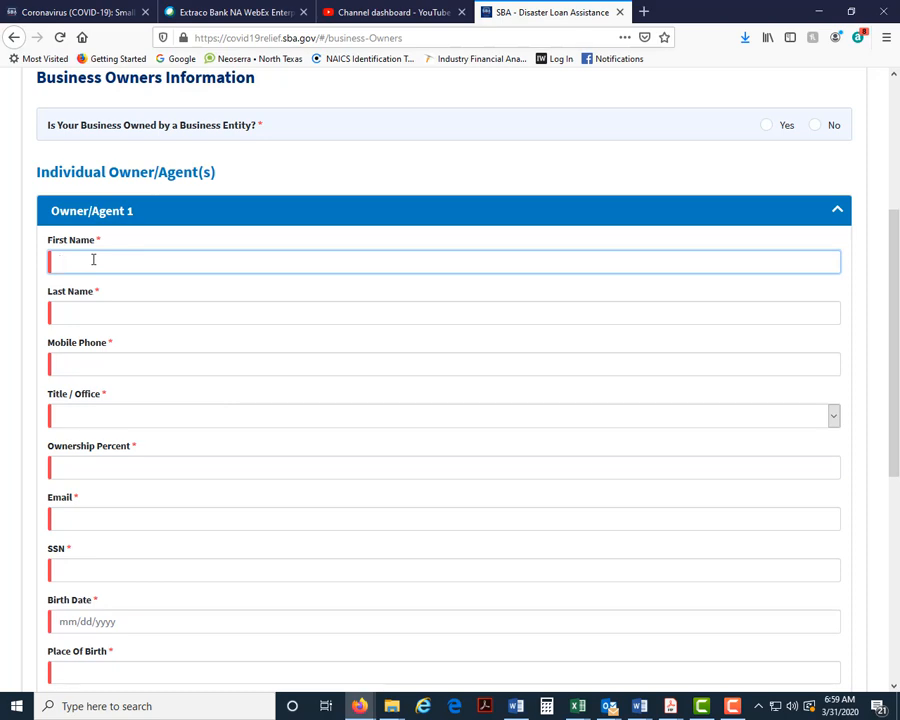
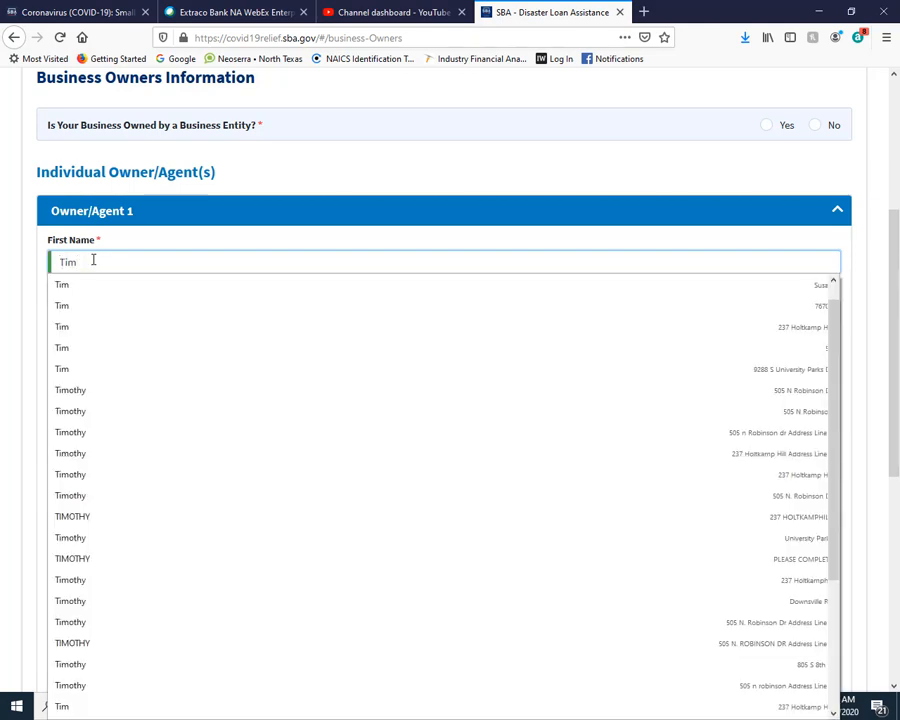
pyautogui.press('Tab')
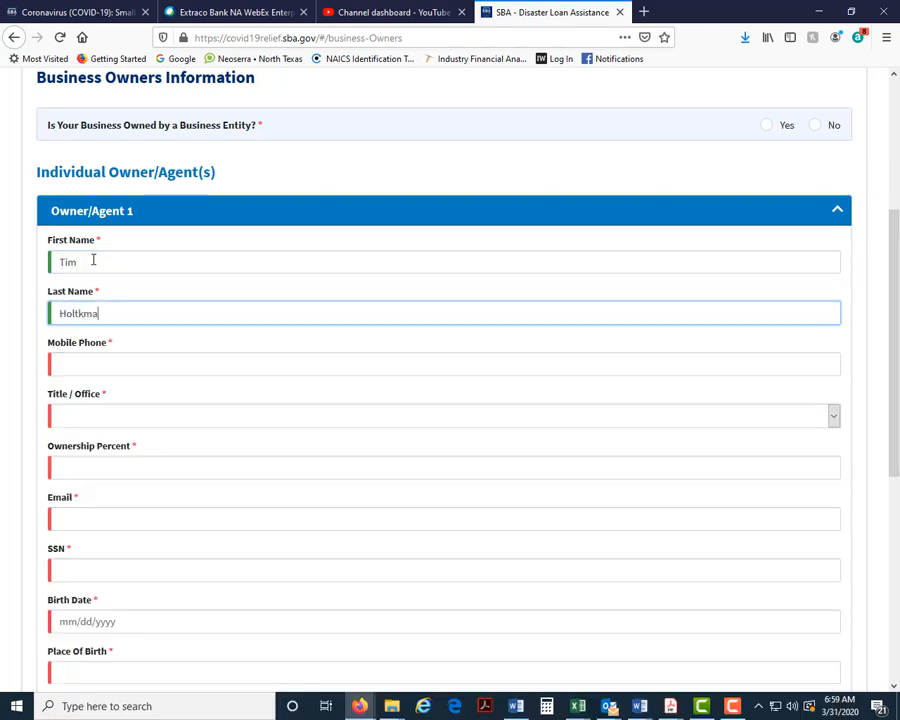
pyautogui.press('Tab')
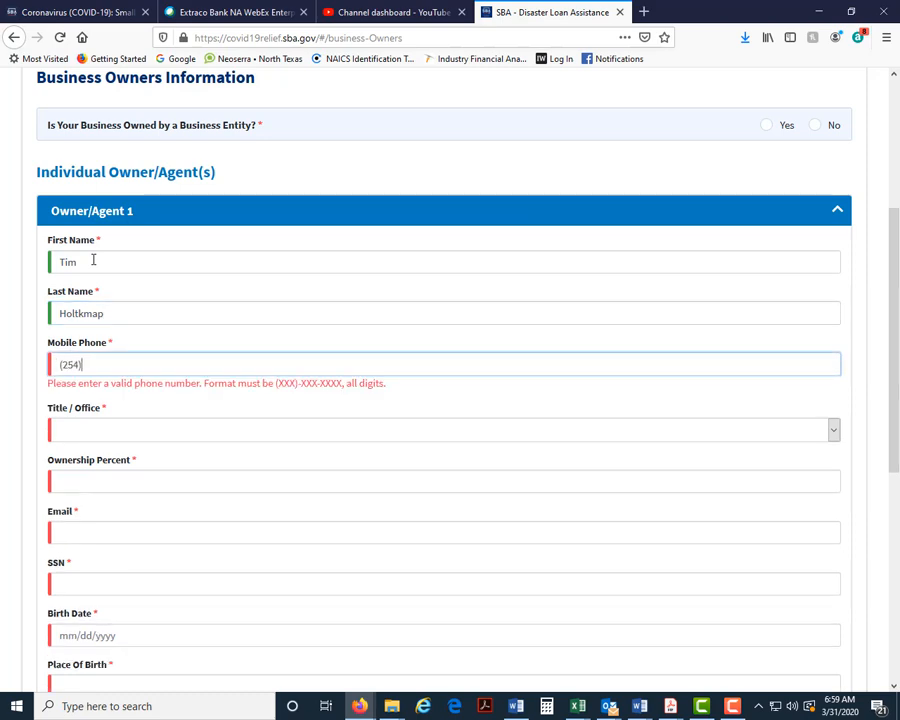
pyautogui.press('Tab')
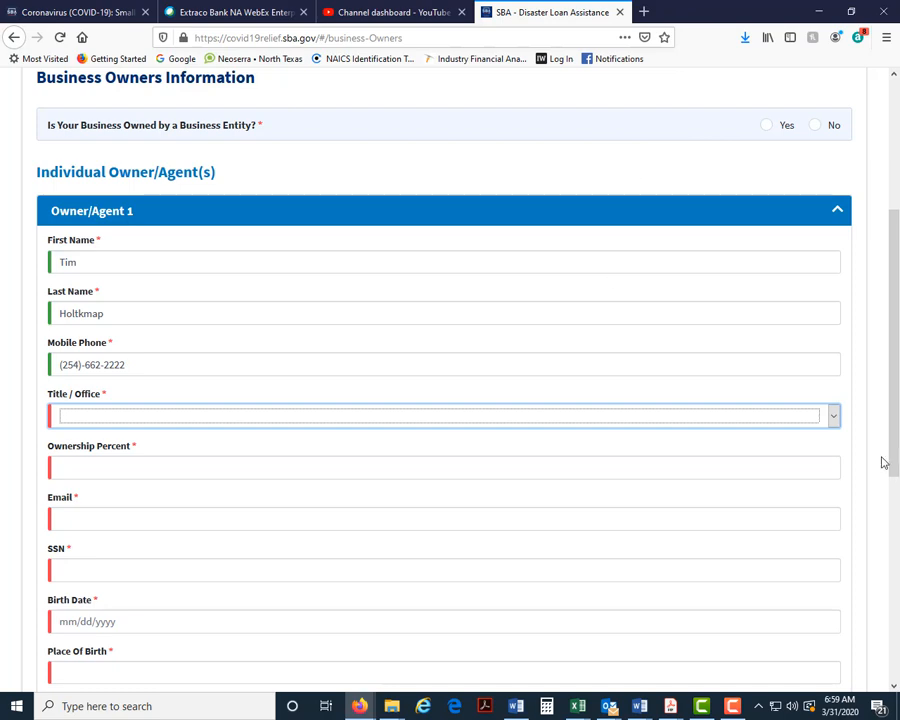
# Set the owner's title to Other, ownership percent to 0, and enter the owner's email
pyautogui.click(834, 418)
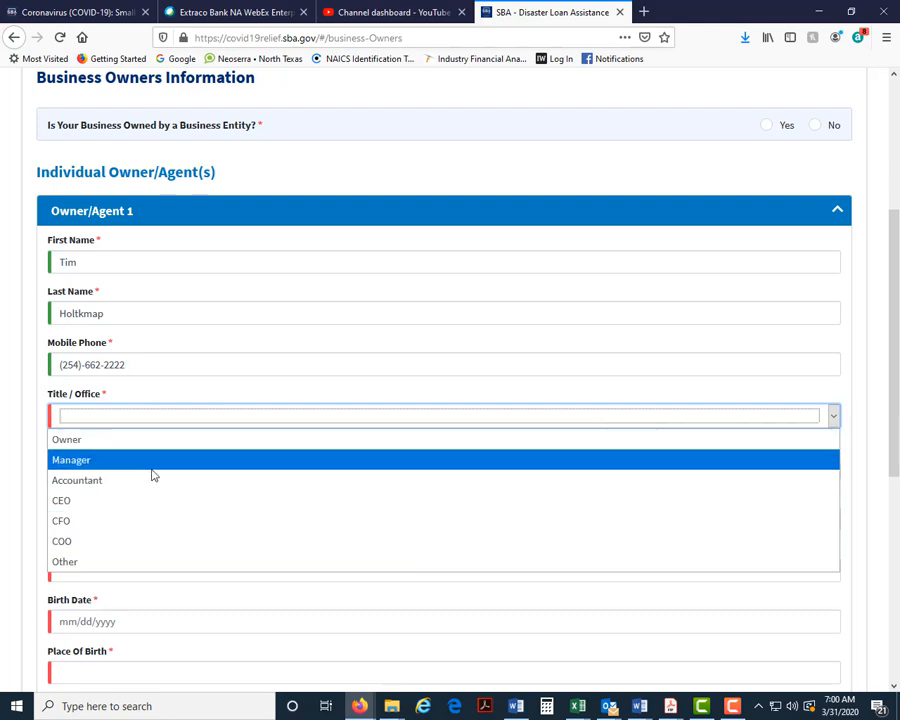
pyautogui.click(84, 563)
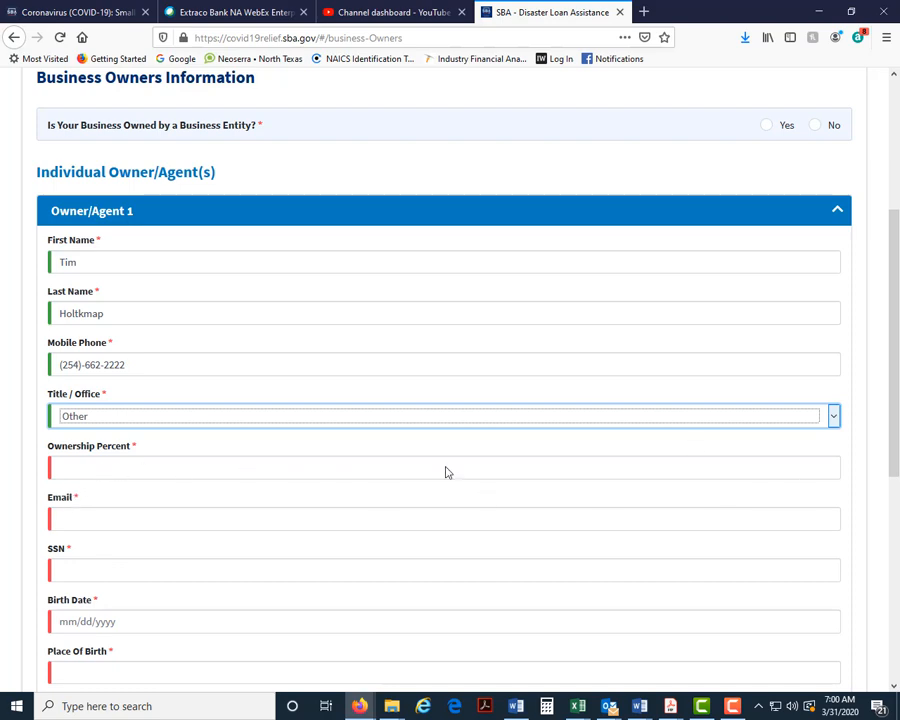
pyautogui.click(68, 470)
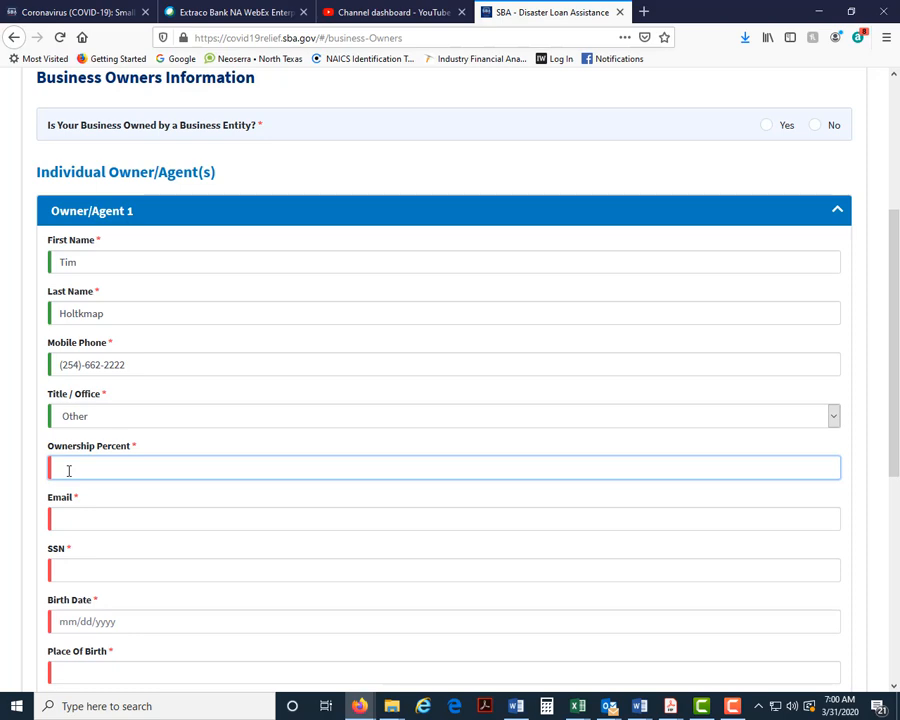
pyautogui.write('100')
pyautogui.click(75, 519)
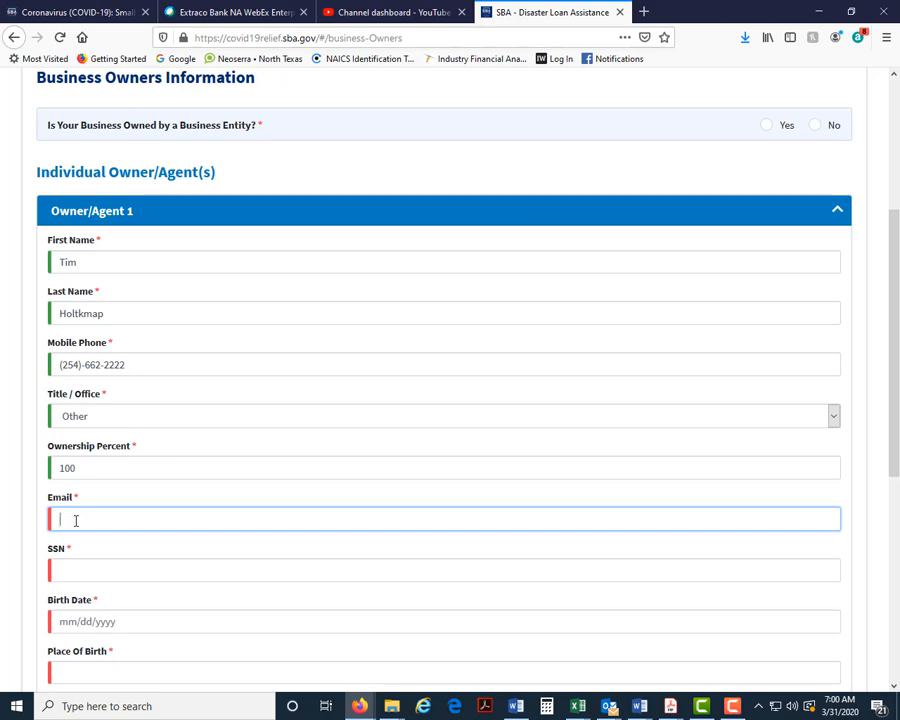
pyautogui.hotkey('shift', 'Tab')
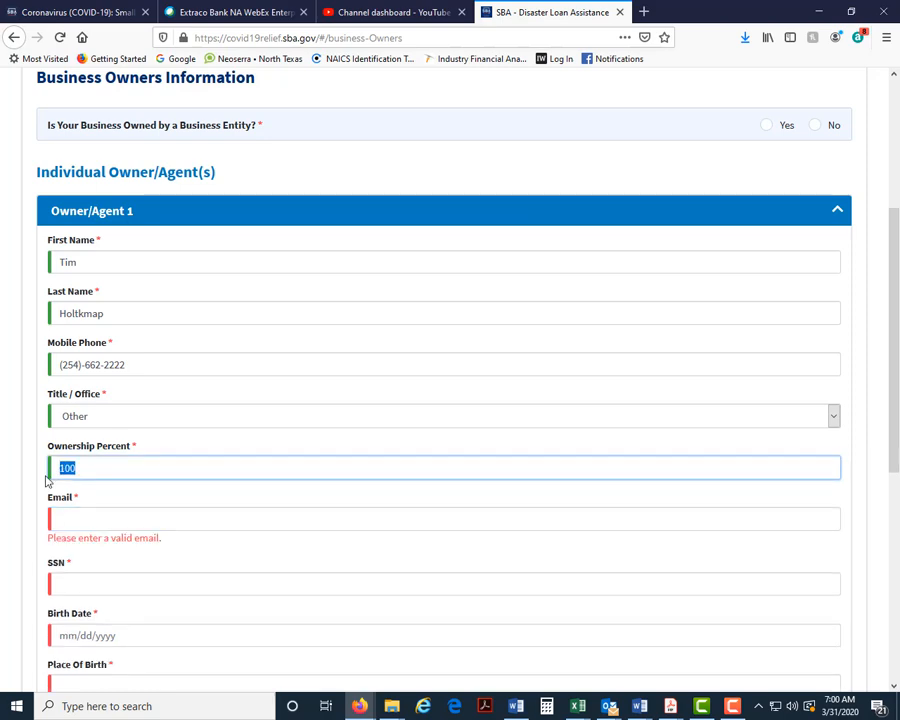
pyautogui.write('0')
pyautogui.click(107, 522)
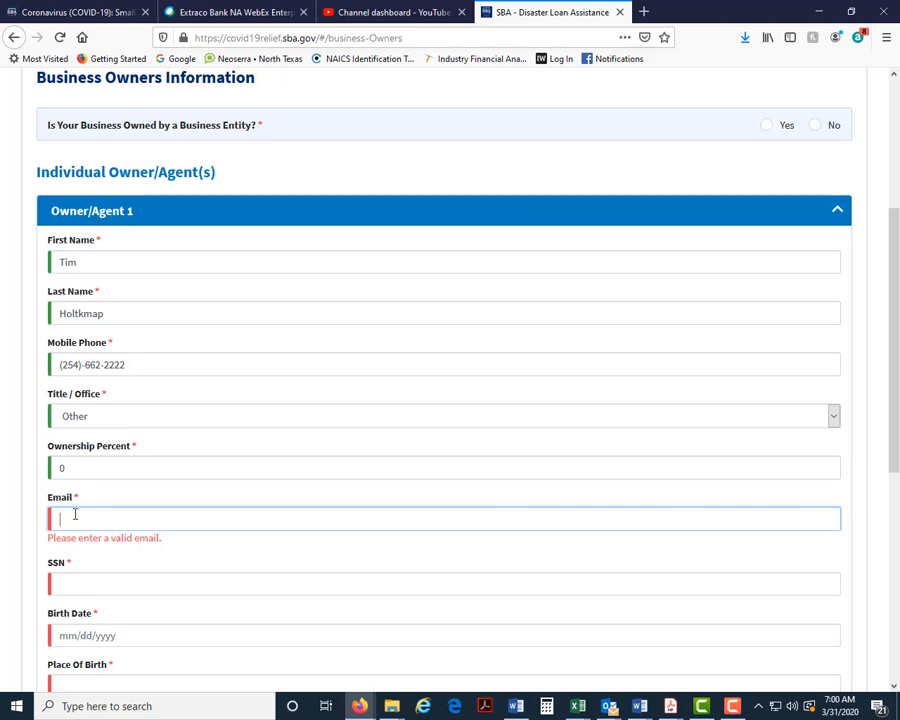
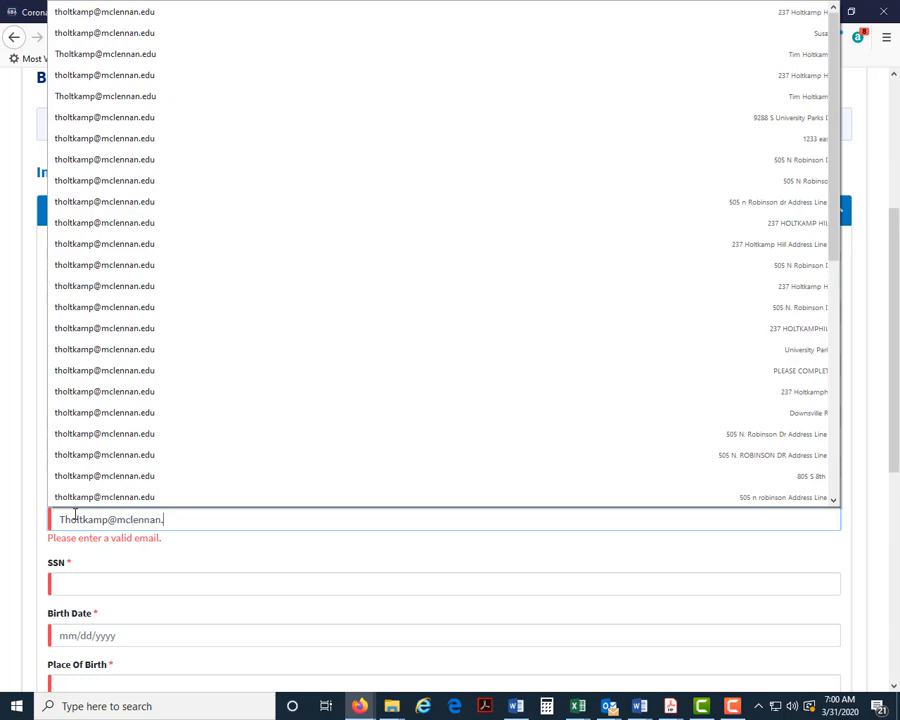
pyautogui.click(121, 544)
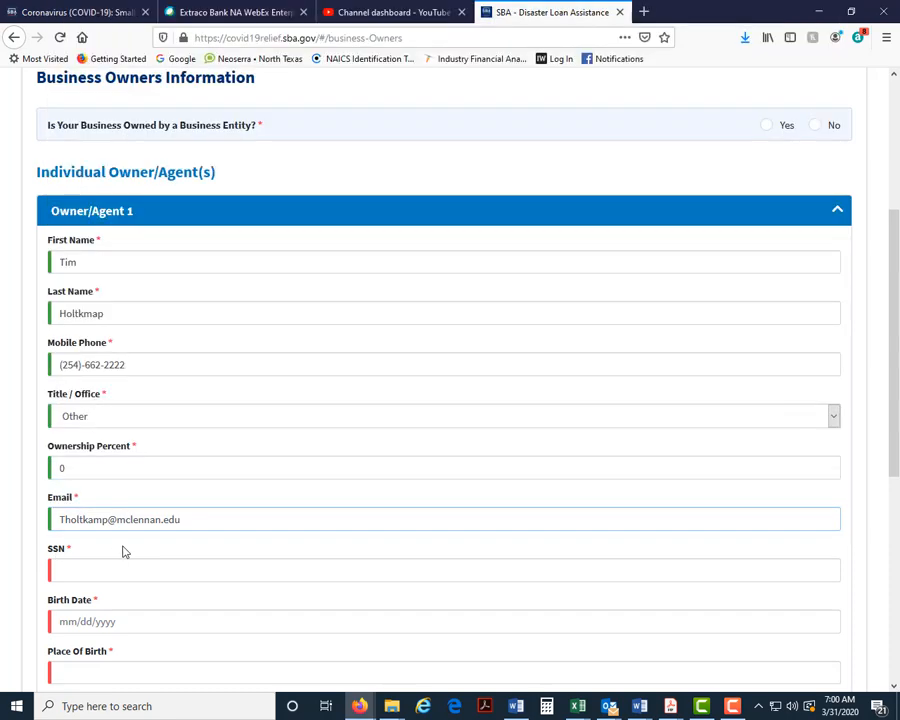
pyautogui.scroll(-4, 293, 526)
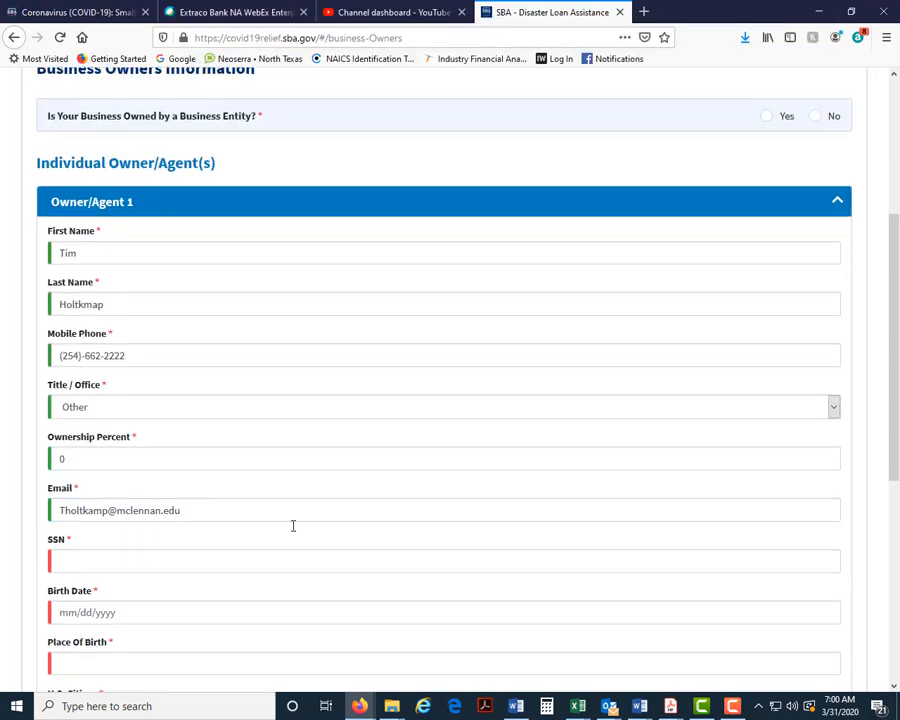
# Enter the owner's Social Security number, date of birth and place of birth
pyautogui.click(76, 355)
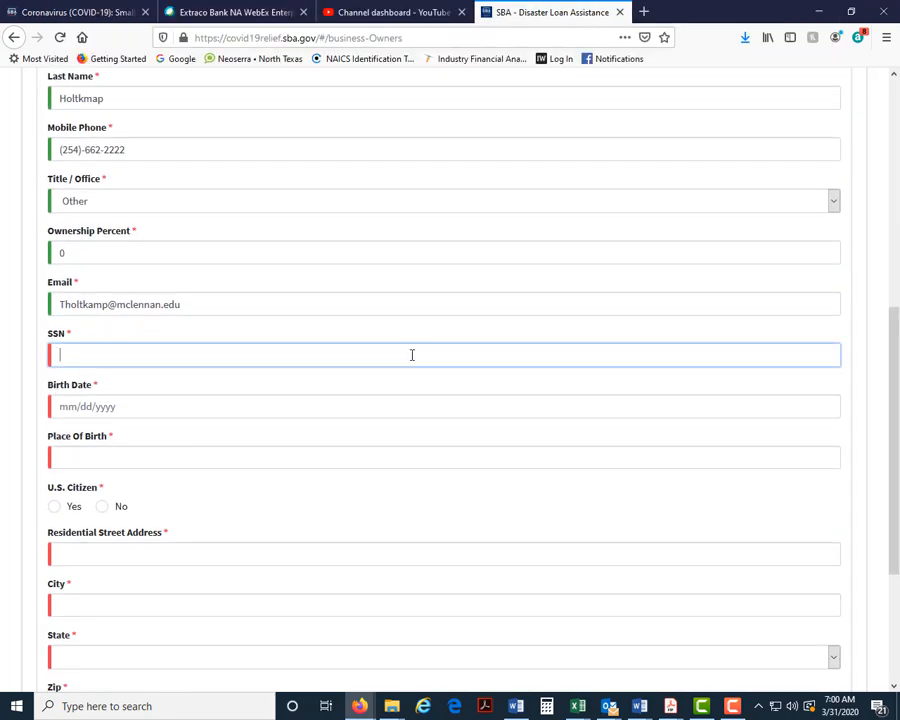
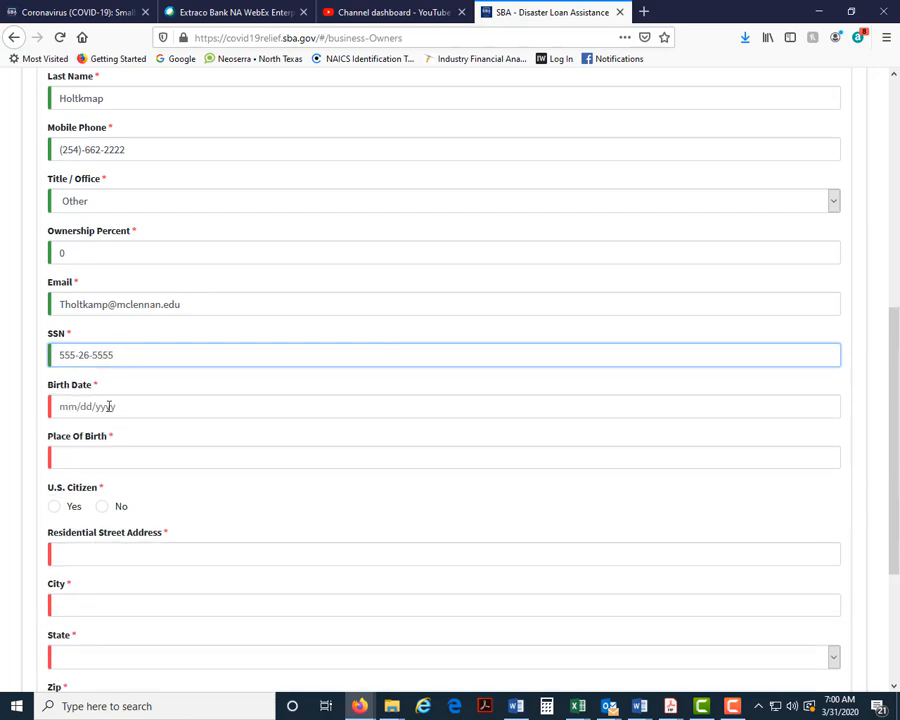
pyautogui.click(124, 406)
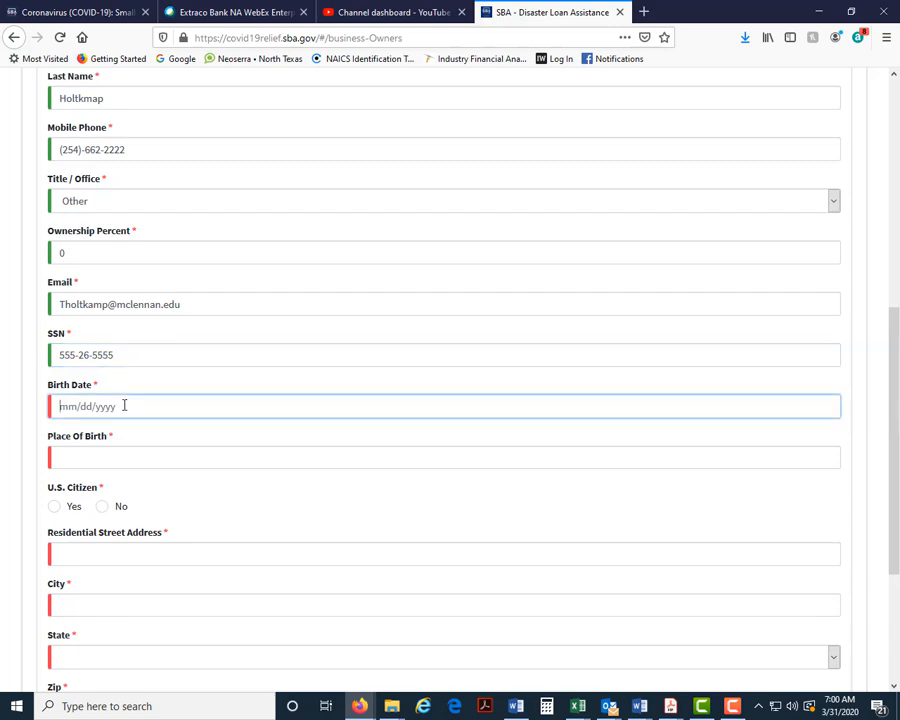
pyautogui.click(79, 455)
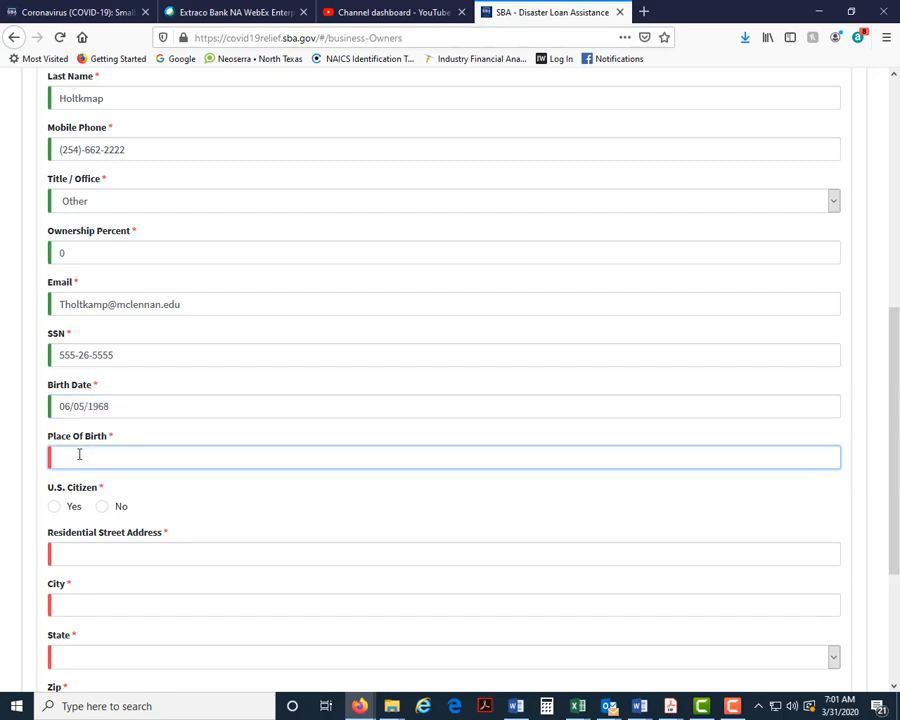
pyautogui.write('Waco')
# Mark the owner as a U.S. citizen and fill the home address from the saved suggestion
pyautogui.click(54, 506)
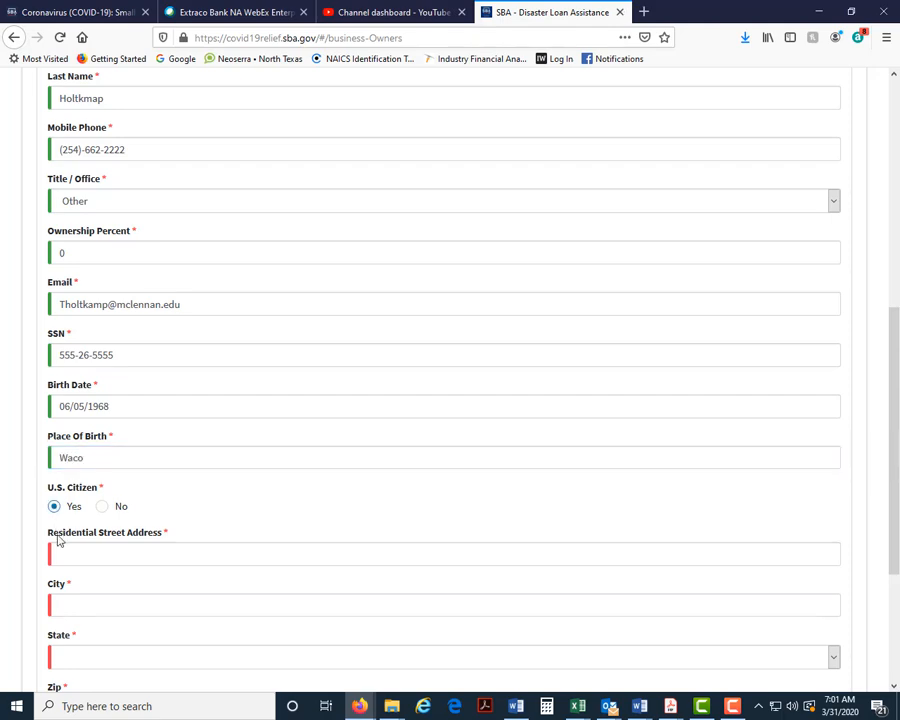
pyautogui.click(72, 551)
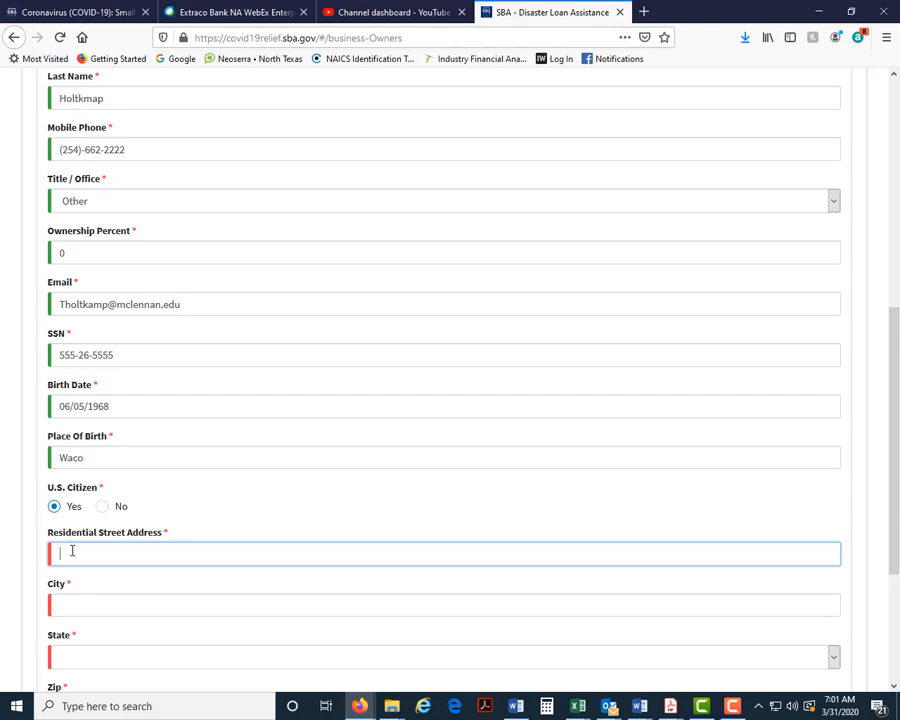
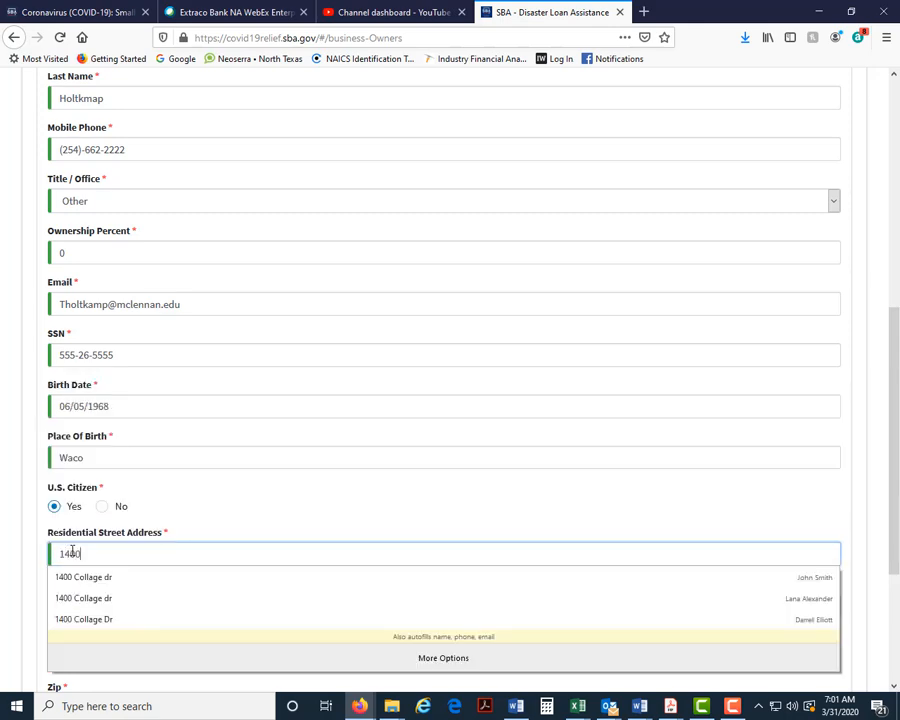
pyautogui.press('Down')
pyautogui.press('Return')
pyautogui.scroll(-4, 125, 541)
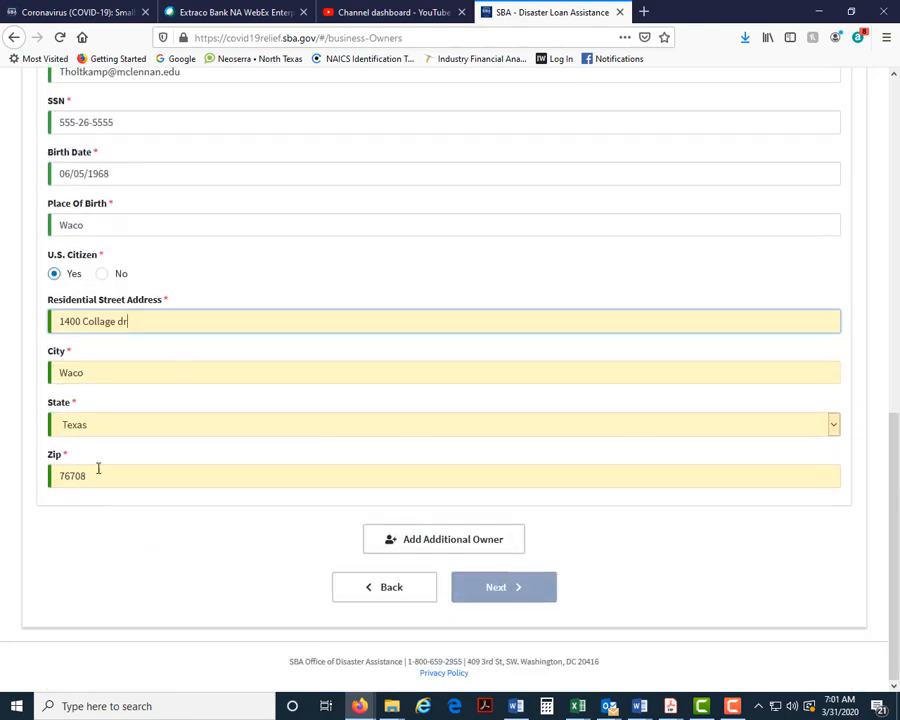
pyautogui.scroll(10, 191, 470)
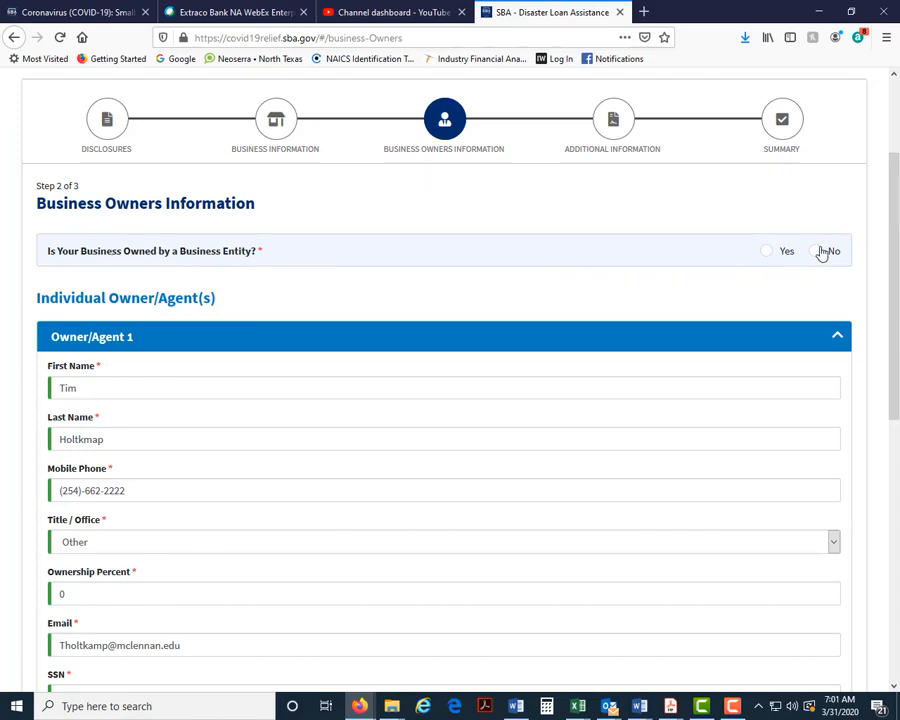
# Answer No to ownership by a business entity and continue to the next step
pyautogui.click(816, 251)
pyautogui.scroll(1, 832, 382)
pyautogui.scroll(-9, 674, 425)
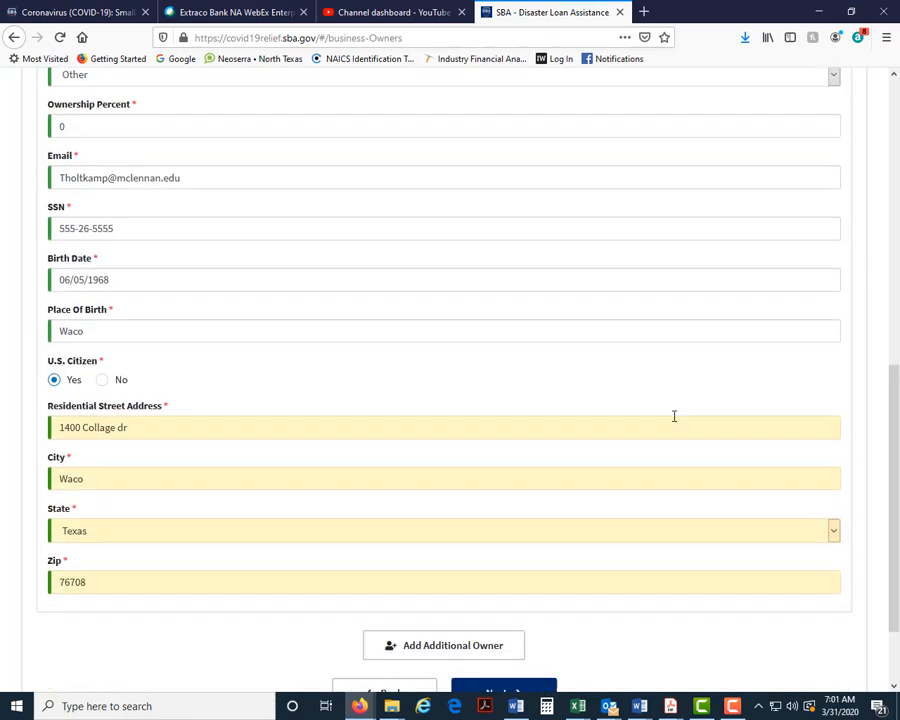
pyautogui.scroll(1, 550, 600)
pyautogui.scroll(-1, 520, 600)
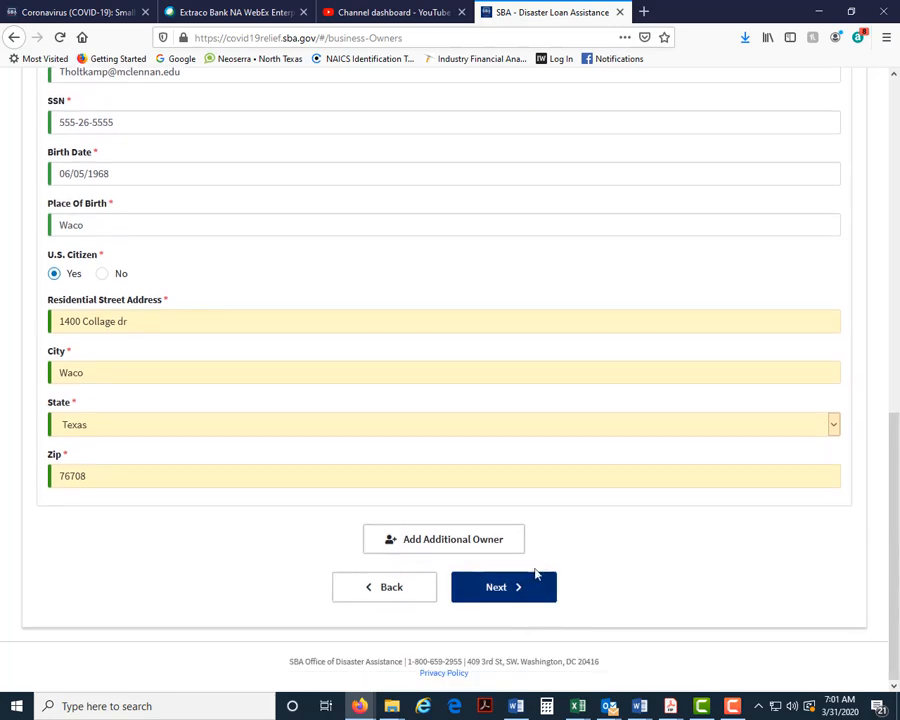
pyautogui.click(520, 585)
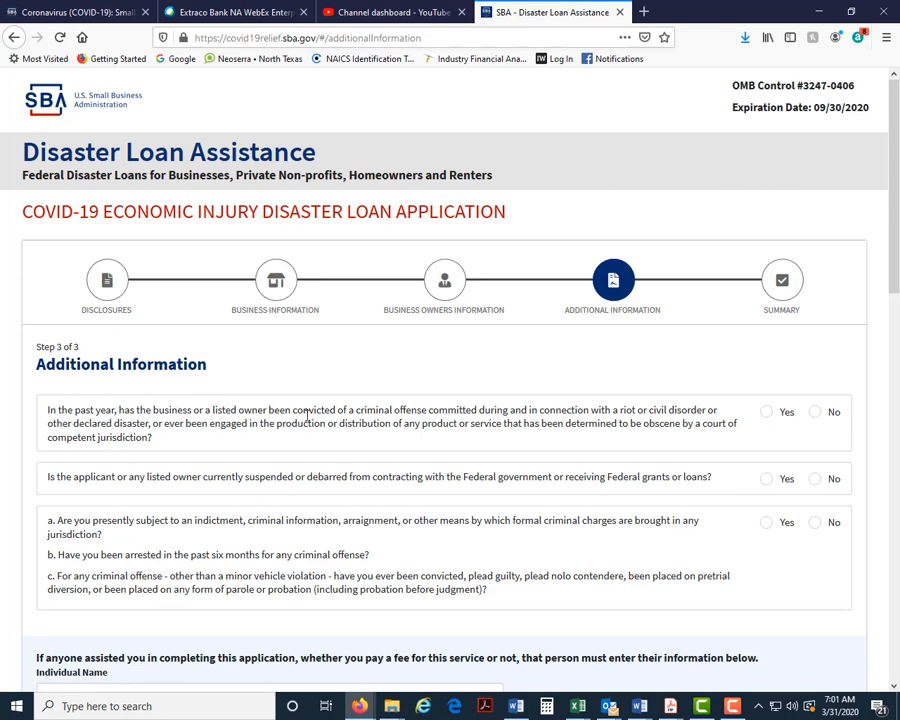
# Answer No to the riot/obscenity conviction, federal debarment and criminal charges questions
pyautogui.click(816, 415)
pyautogui.click(816, 481)
pyautogui.click(816, 523)
pyautogui.scroll(-4, 476, 466)
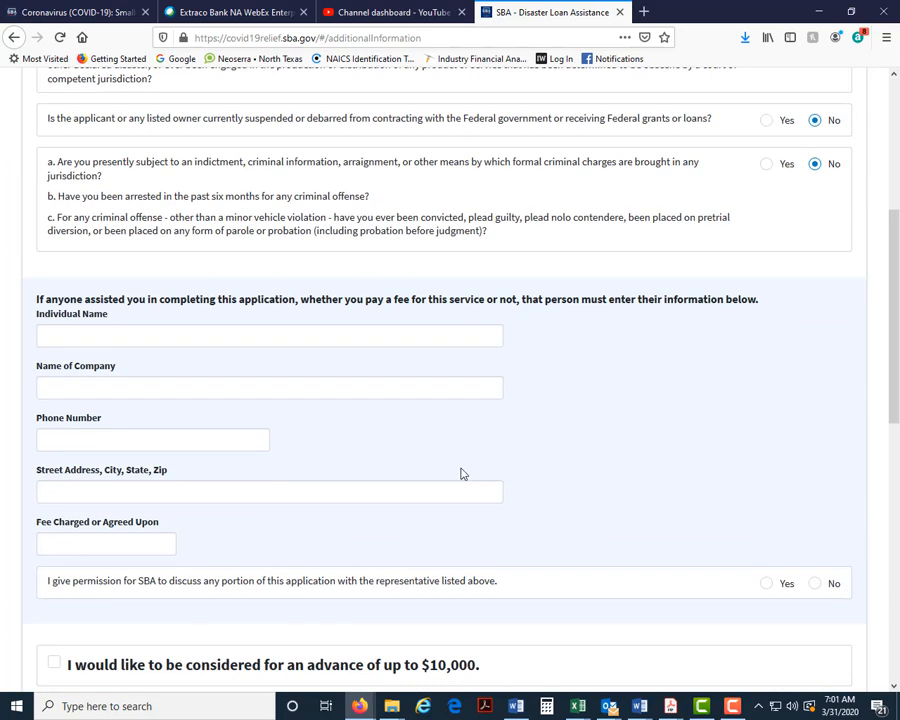
pyautogui.scroll(3, 728, 418)
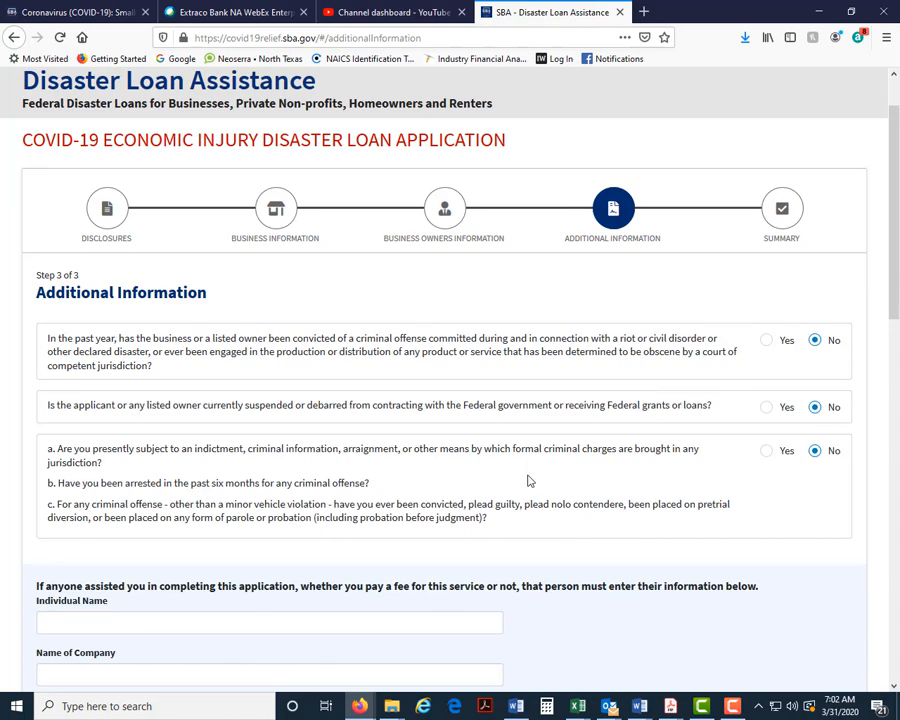
pyautogui.scroll(-4, 570, 470)
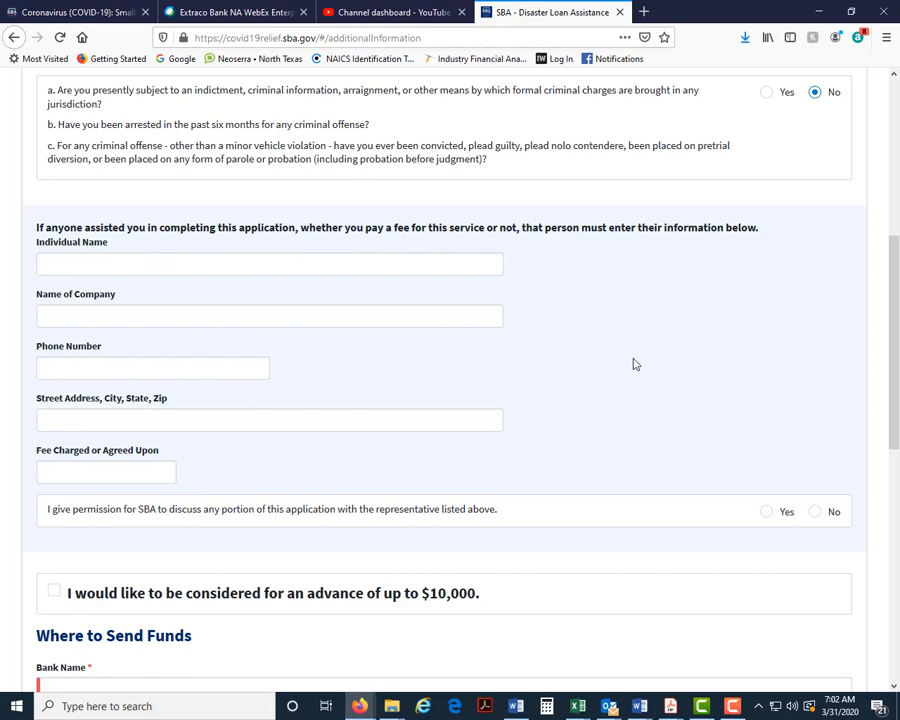
pyautogui.scroll(-2, 633, 364)
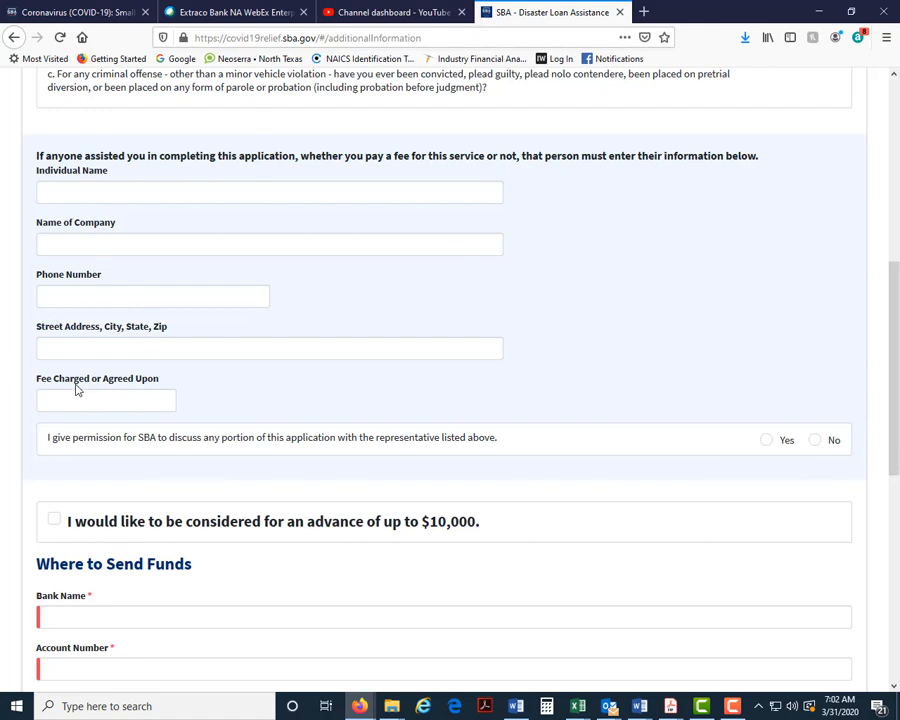
pyautogui.scroll(-4, 450, 425)
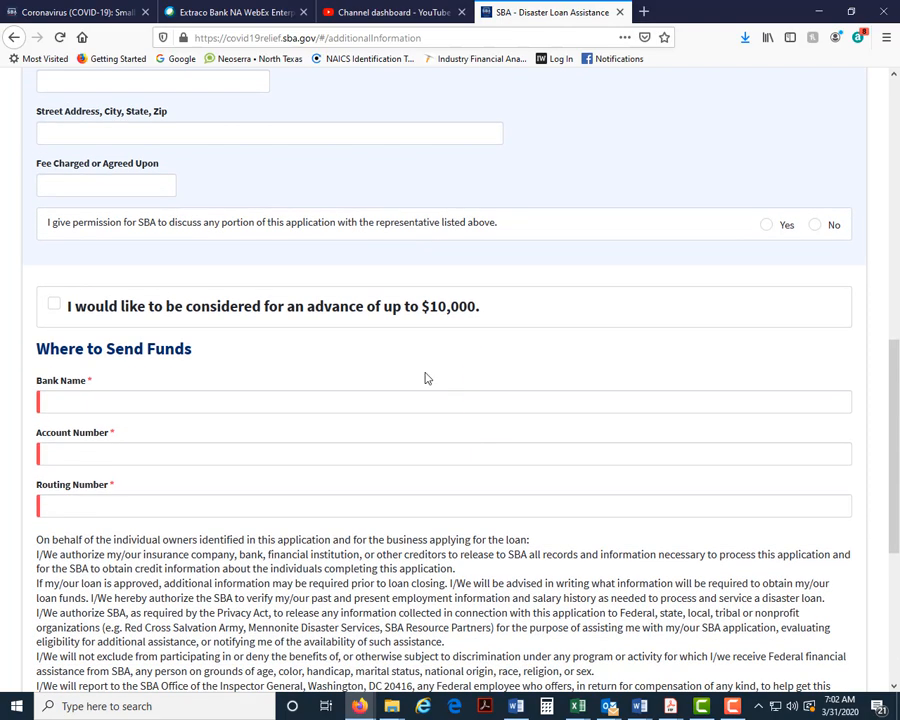
# Request the $10,000 advance and enter bank name Super Bank with account and routing numbers
pyautogui.click(54, 305)
pyautogui.click(70, 403)
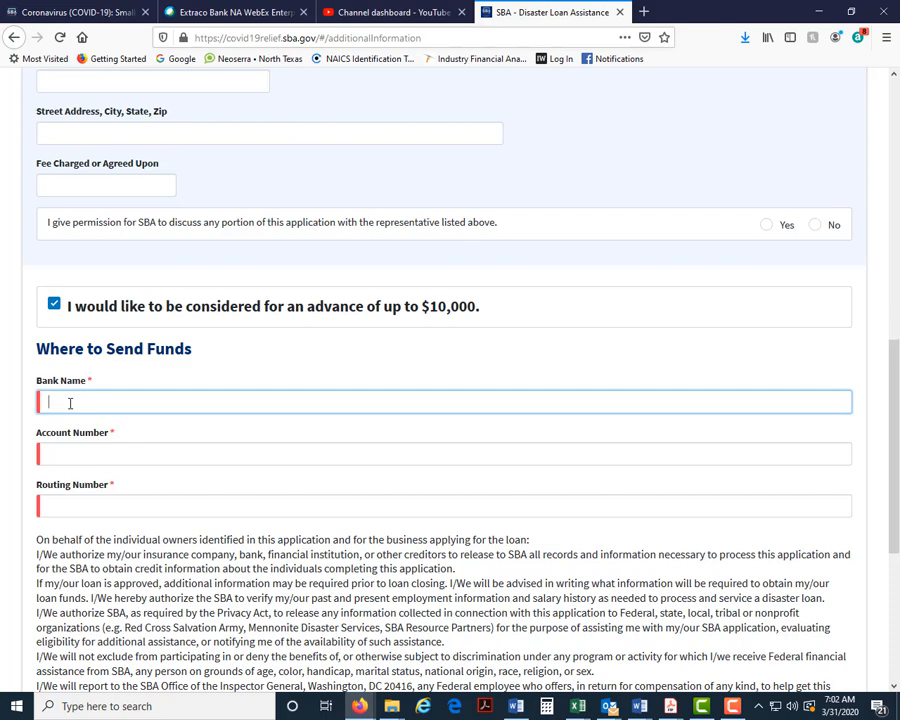
pyautogui.write('Super Bank')
pyautogui.click(73, 457)
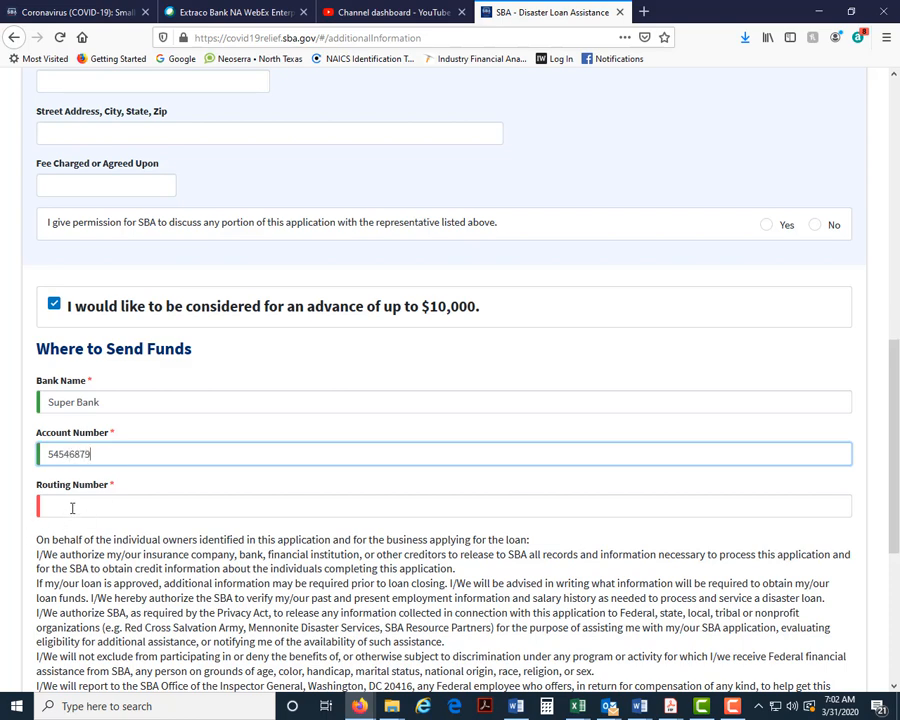
pyautogui.click(72, 508)
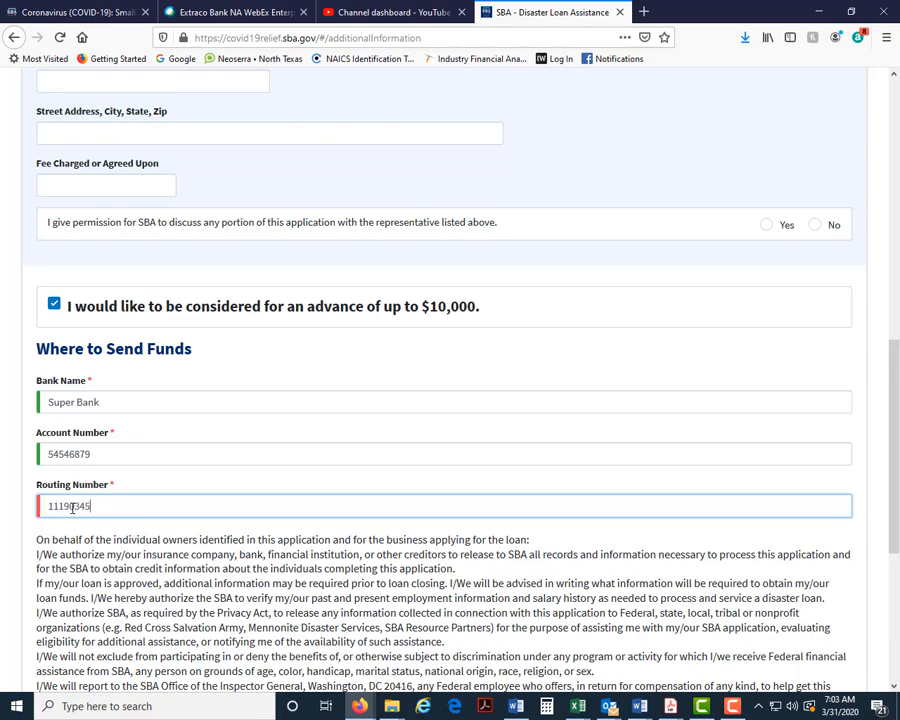
pyautogui.scroll(-4, 196, 456)
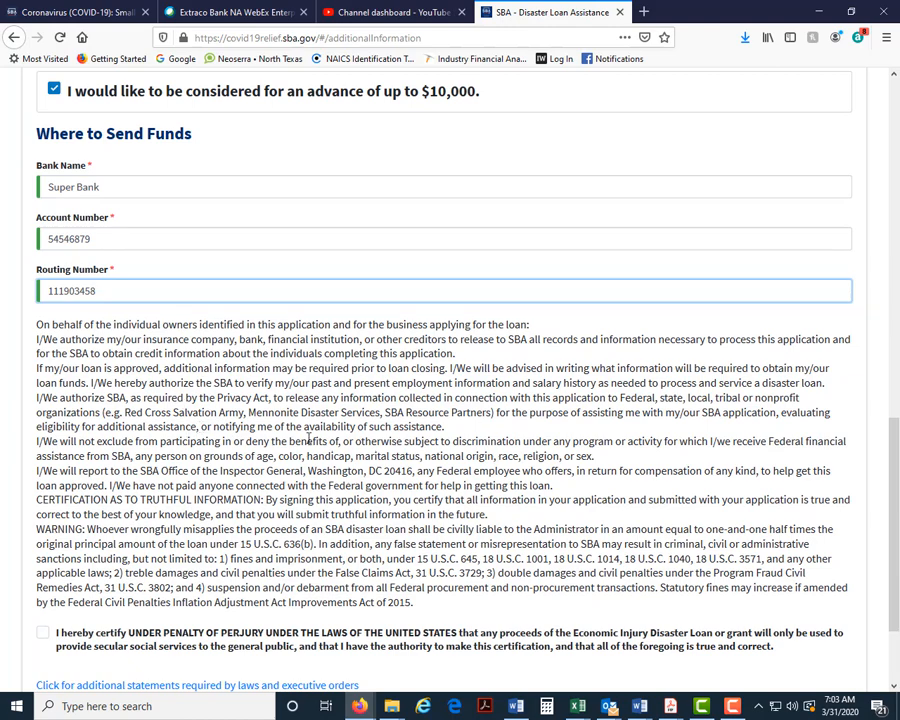
pyautogui.scroll(-3, 518, 468)
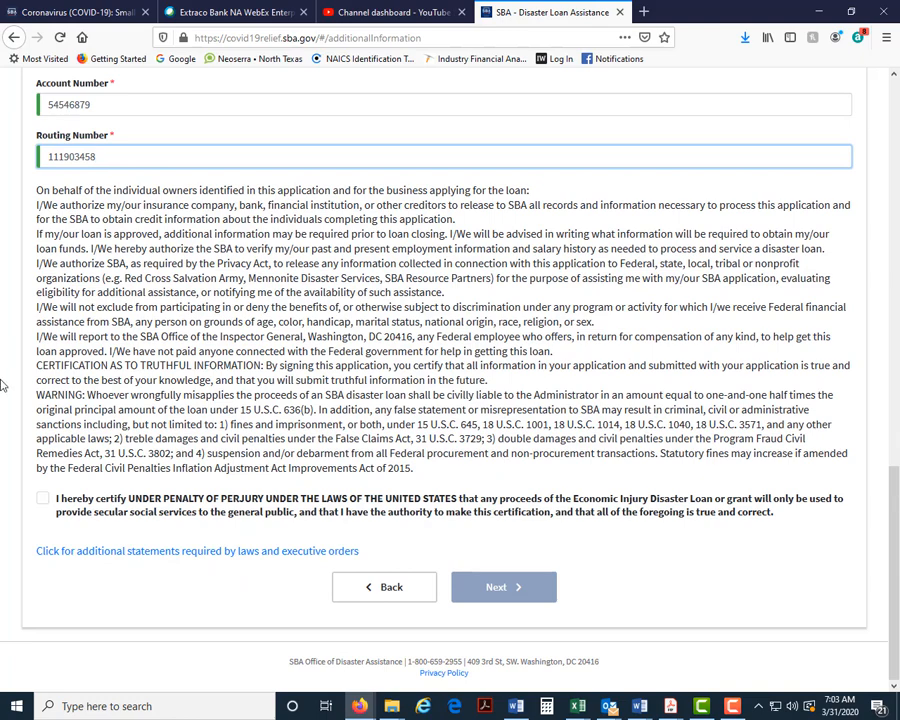
# Tick the 'I hereby certify under penalty of perjury' checkbox, then return to the page top
pyautogui.click(43, 501)
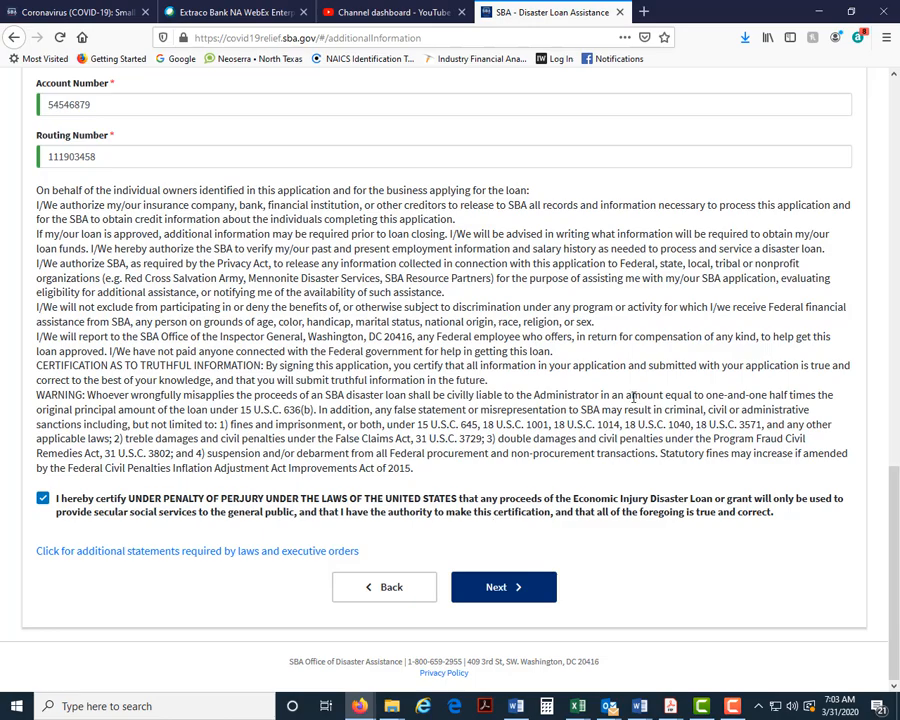
pyautogui.scroll(7, 633, 405)
pyautogui.scroll(4, 633, 403)
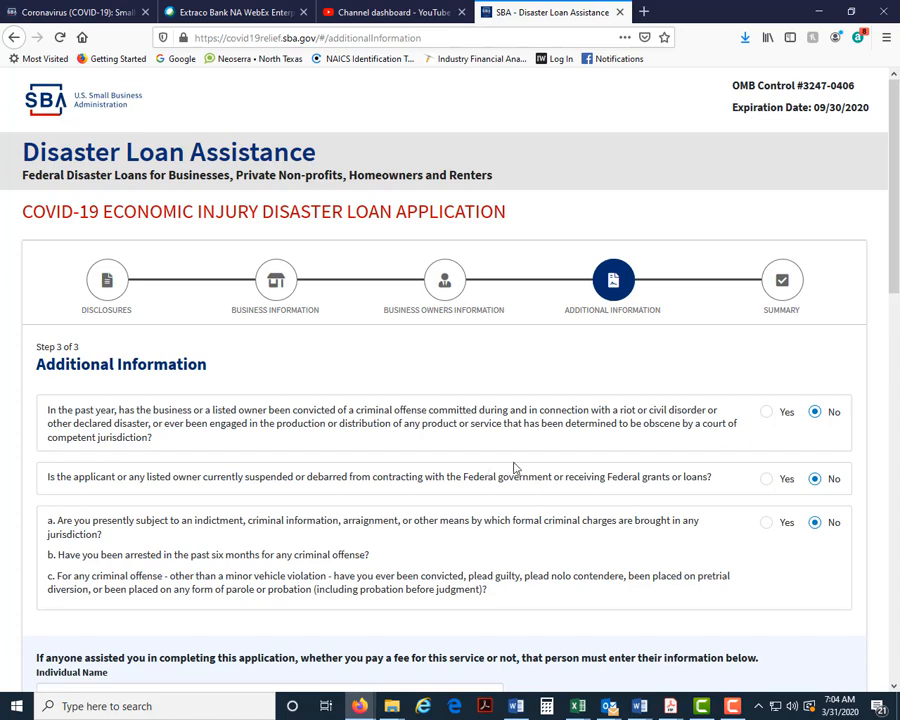
pyautogui.scroll(-4, 520, 465)
pyautogui.scroll(-2, 530, 457)
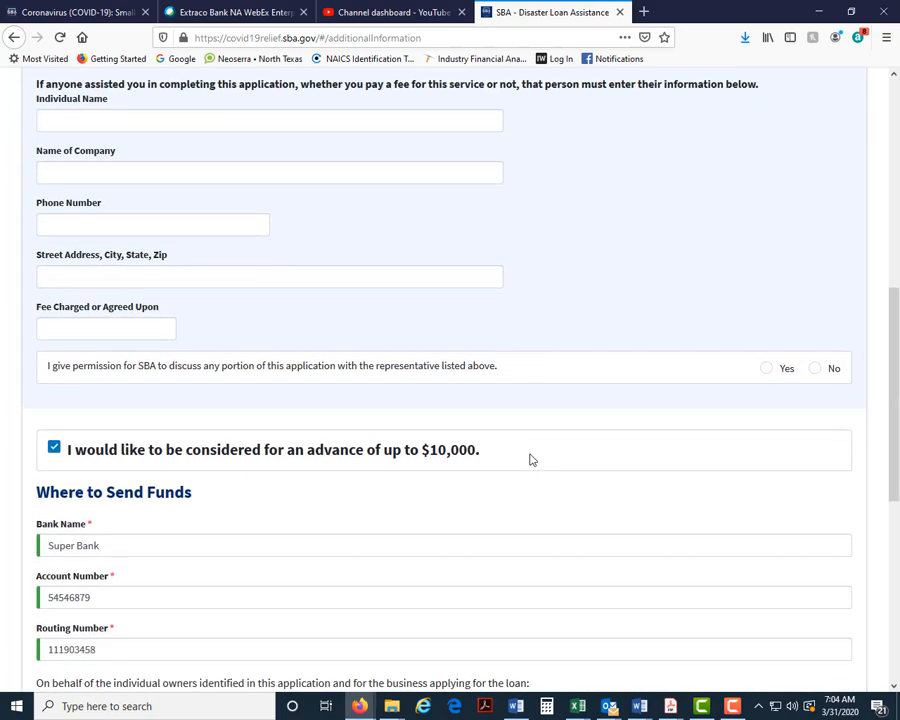
pyautogui.scroll(-3, 515, 454)
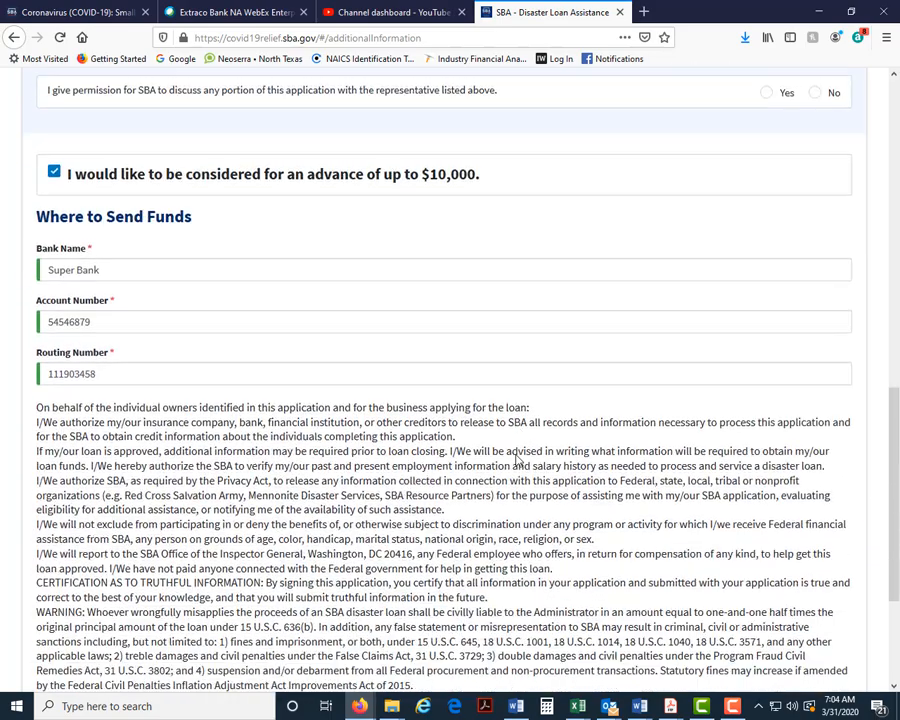
pyautogui.scroll(-2, 516, 455)
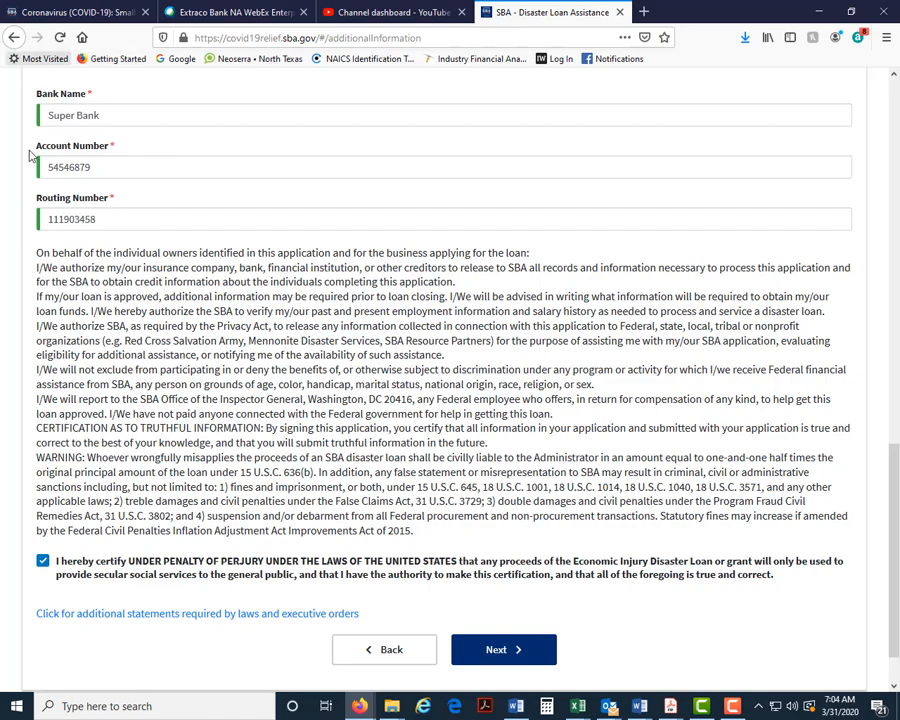
pyautogui.scroll(5, 540, 425)
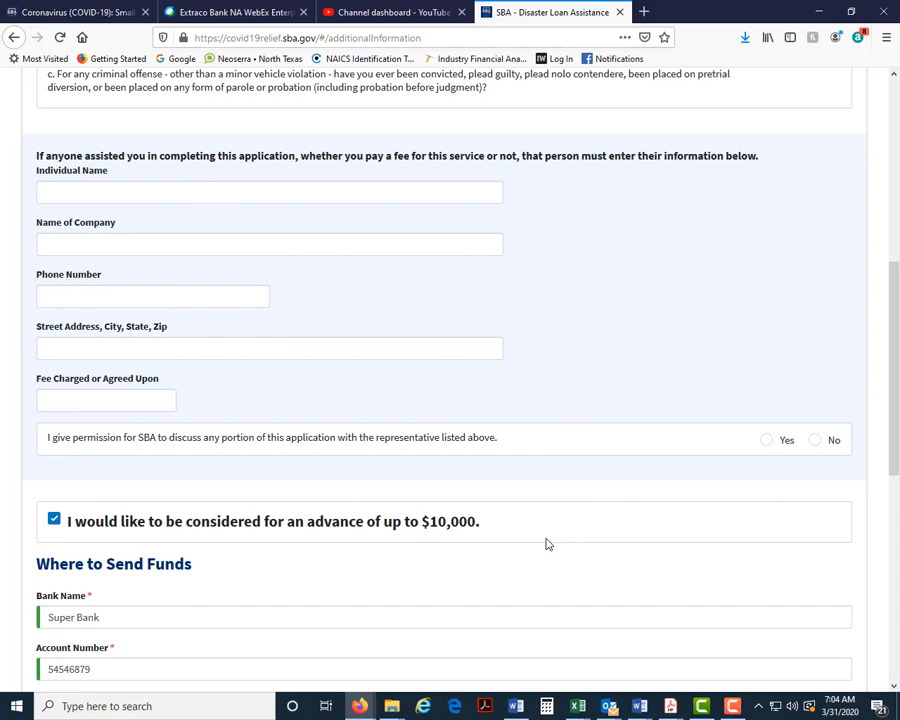
pyautogui.scroll(4, 548, 544)
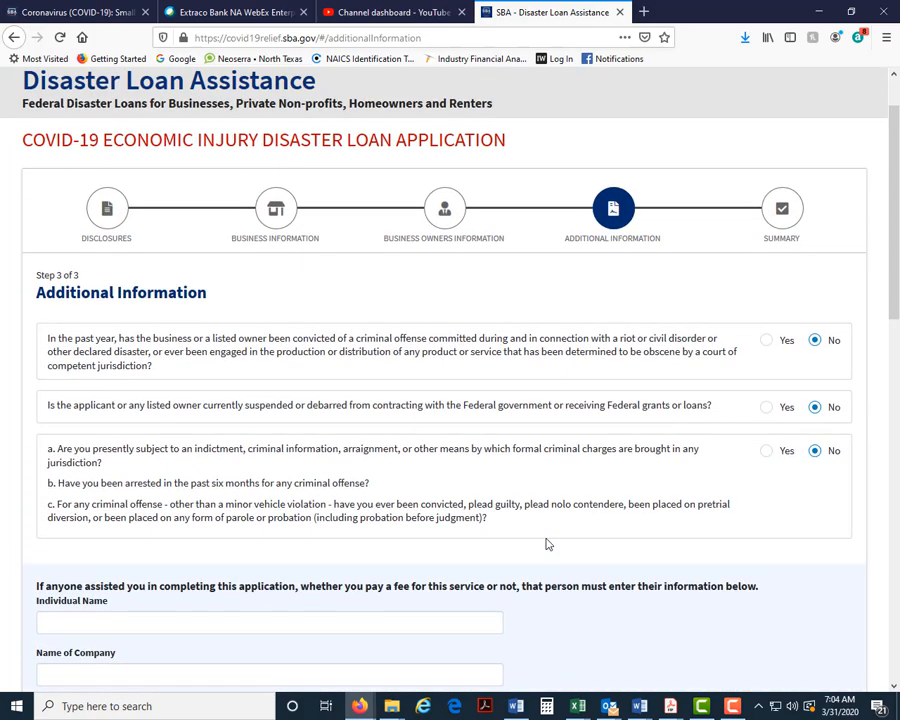